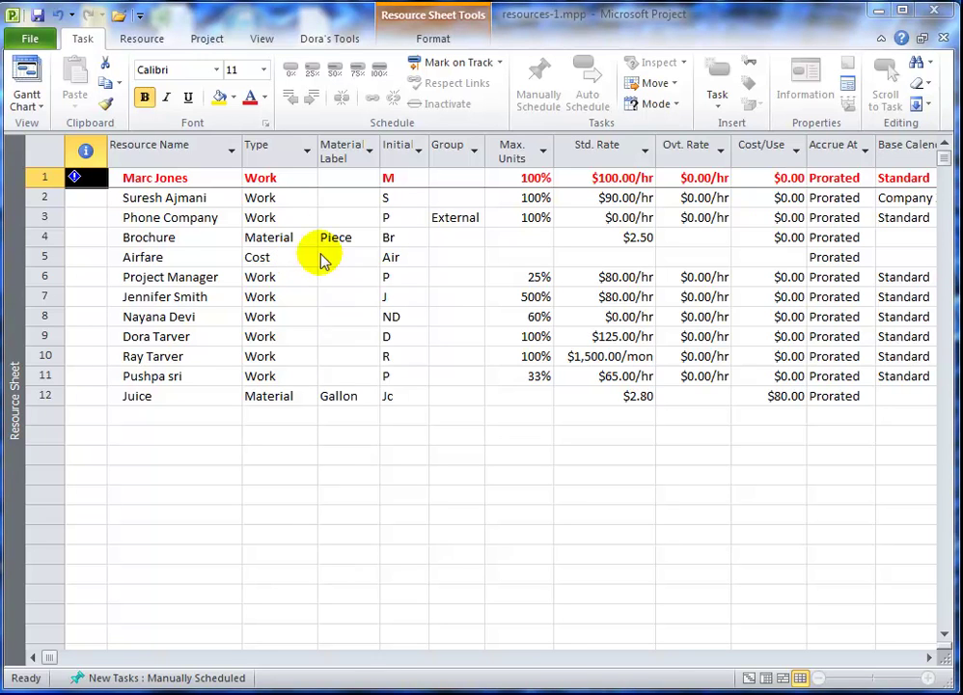
Save the pending changes to resources-1.mpp at the save prompt
click(267, 41)
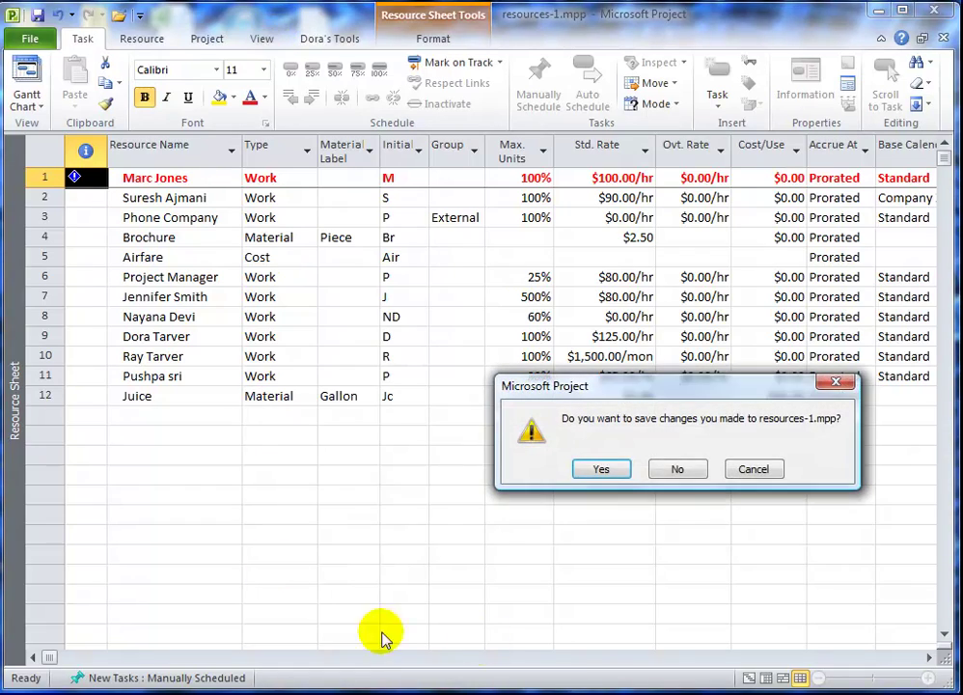
click(590, 466)
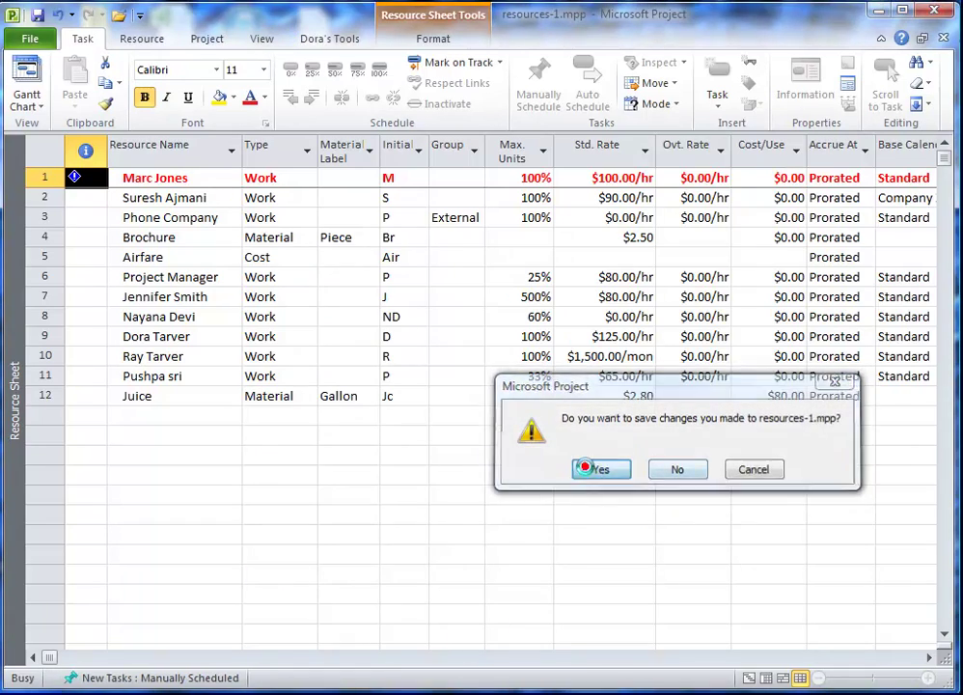
Add a resource named Hotel in row 13 and set its type to Cost
click(263, 39)
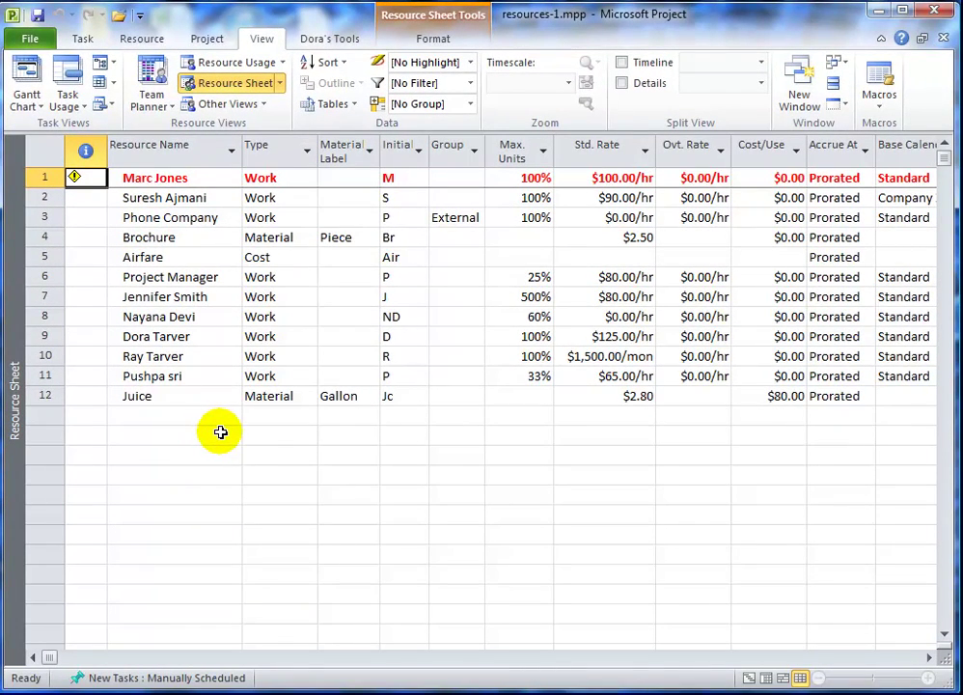
click(160, 417)
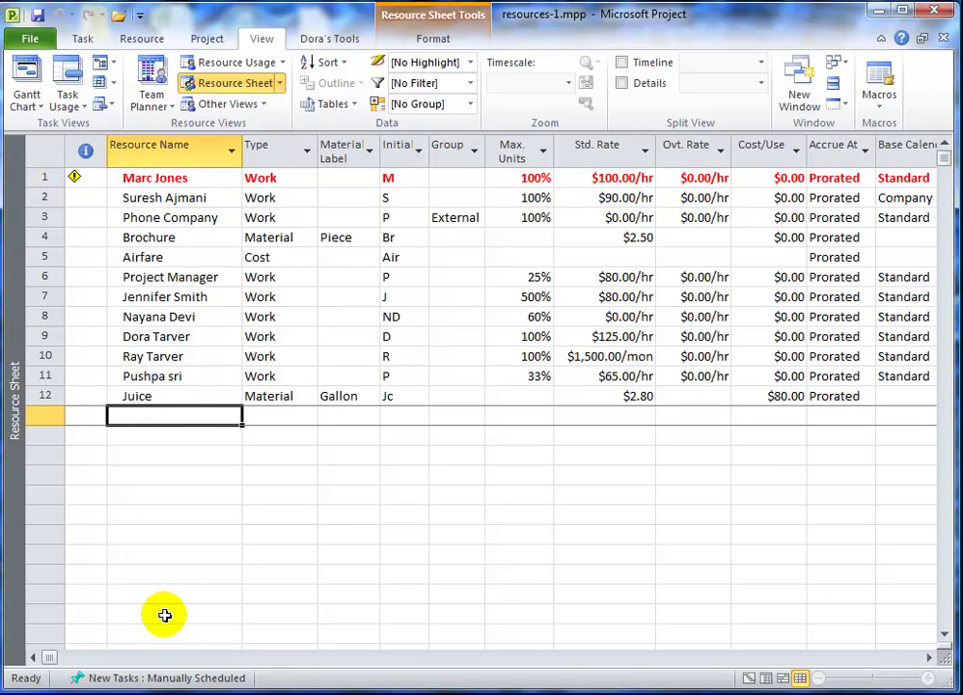
text(Ho)
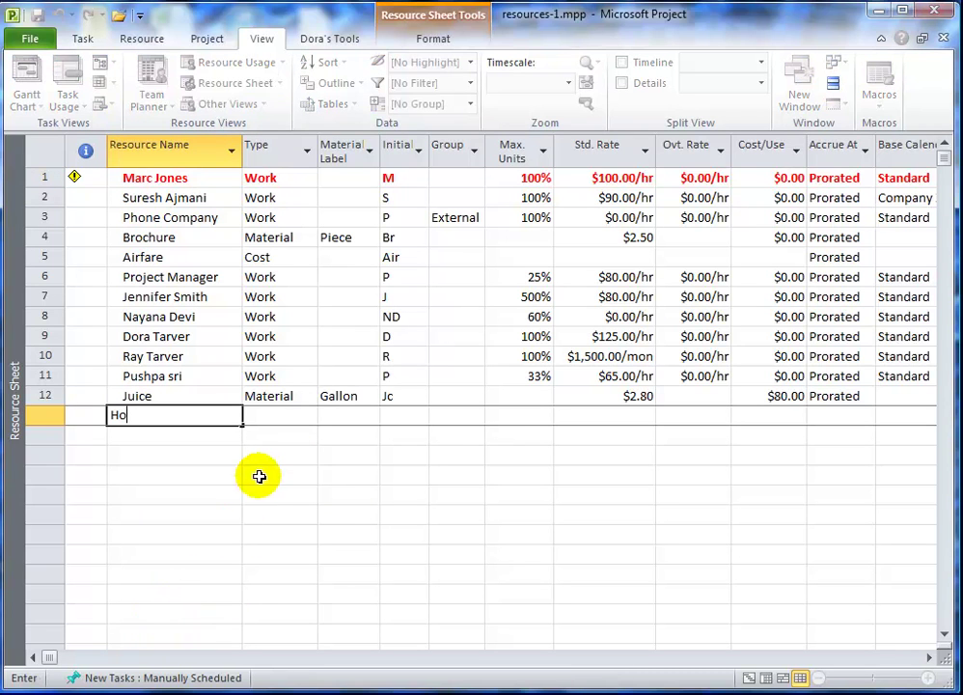
text(tel)
key(Tab)
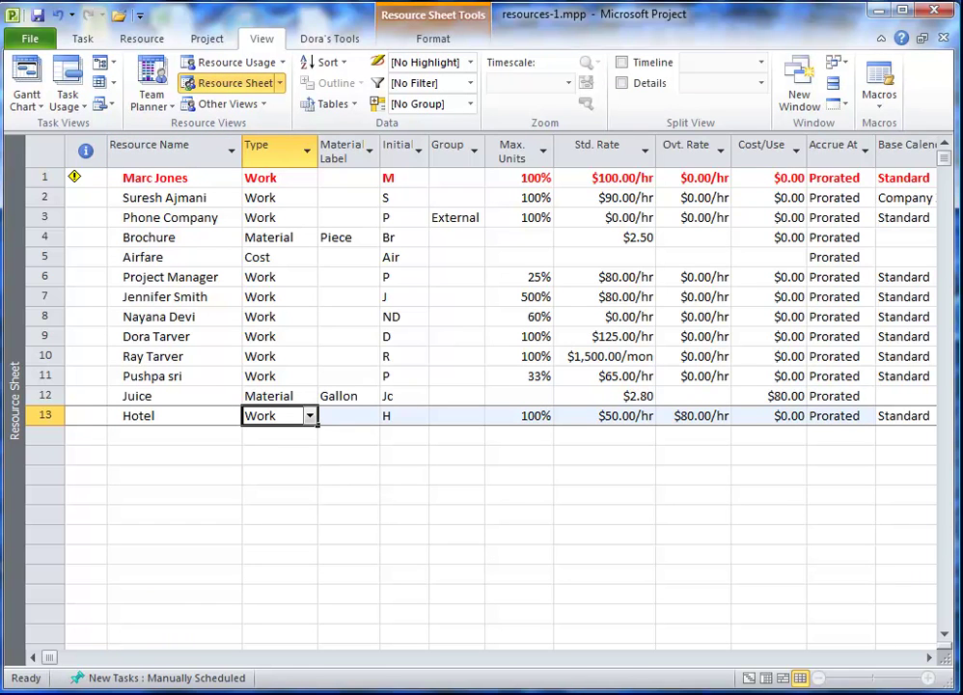
click(302, 415)
click(310, 414)
click(268, 459)
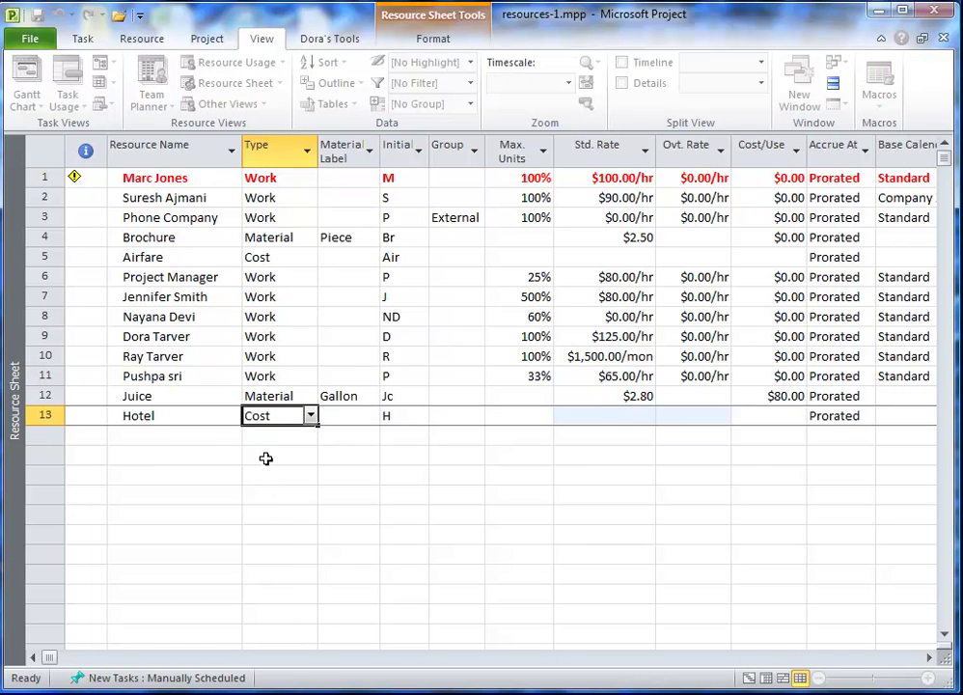
click(355, 417)
Enter Htl as the Hotel resource's initials
click(393, 416)
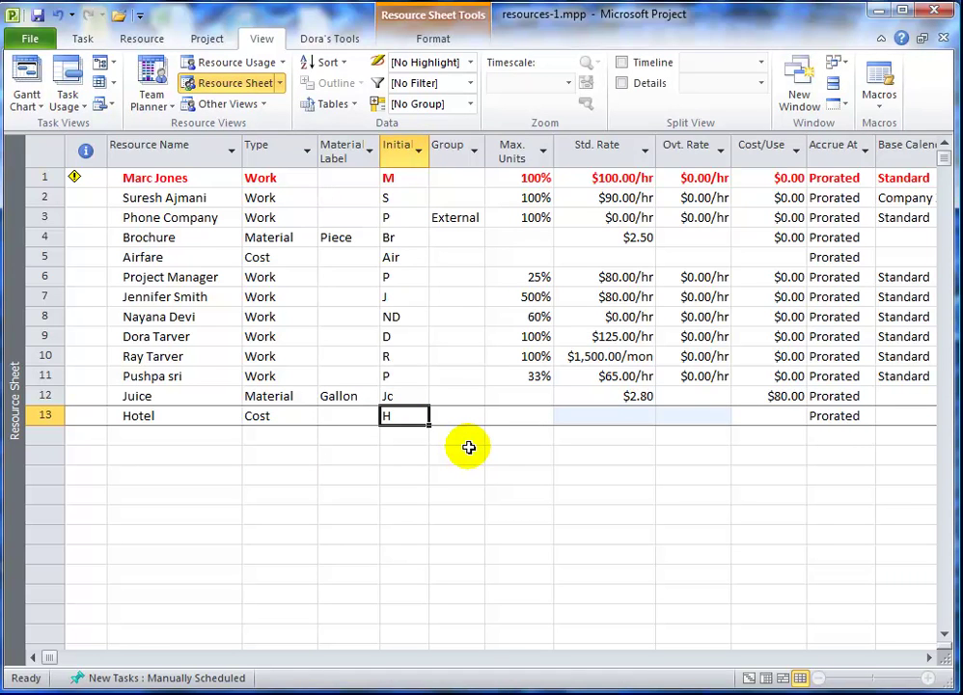
text(Htl)
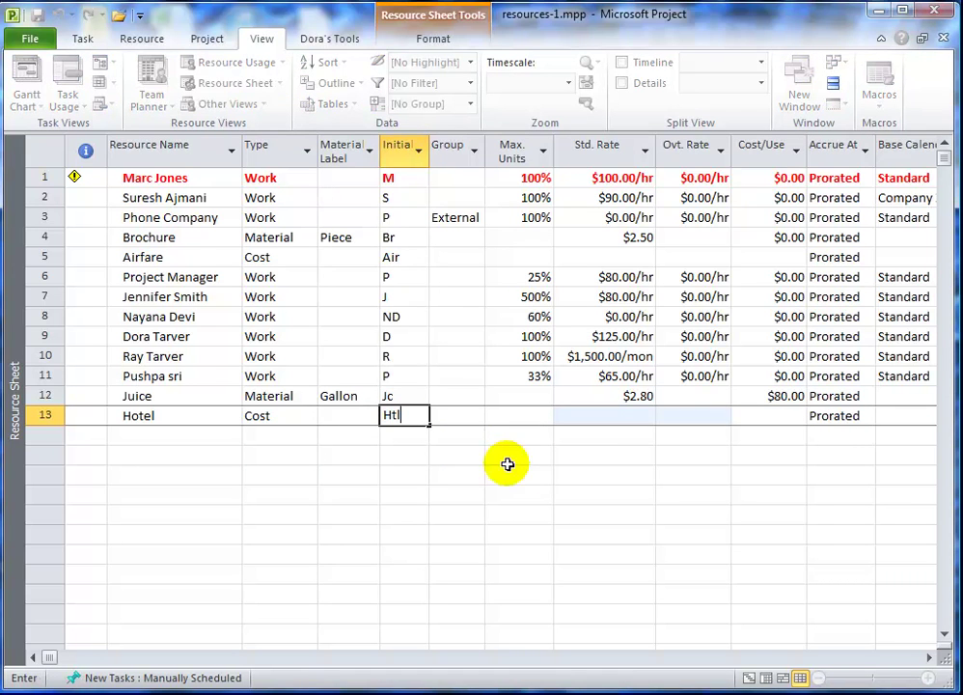
click(548, 471)
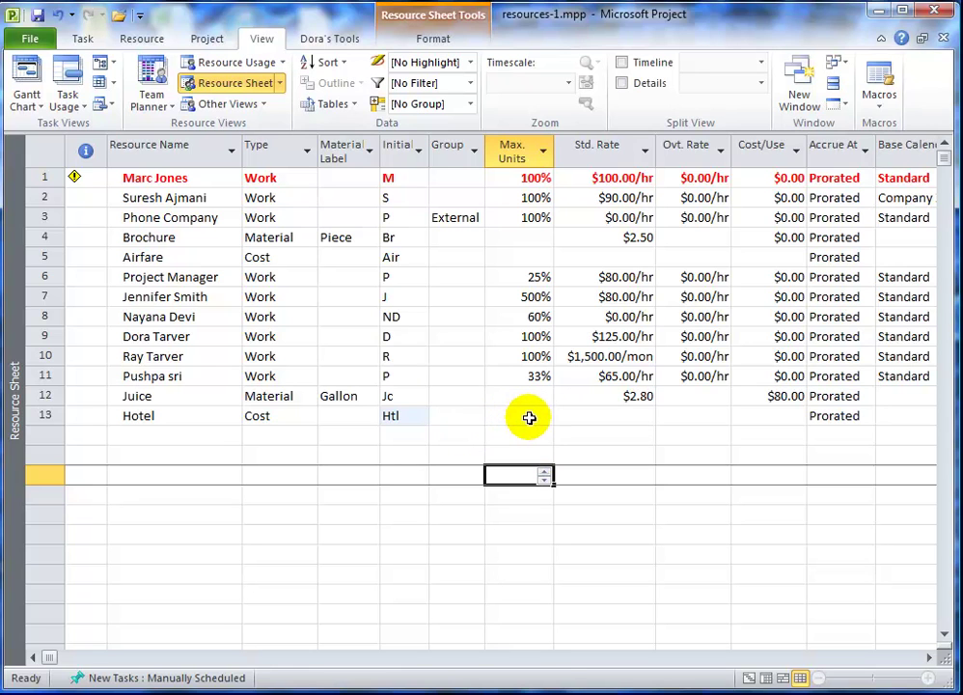
drag(529, 417, 742, 412)
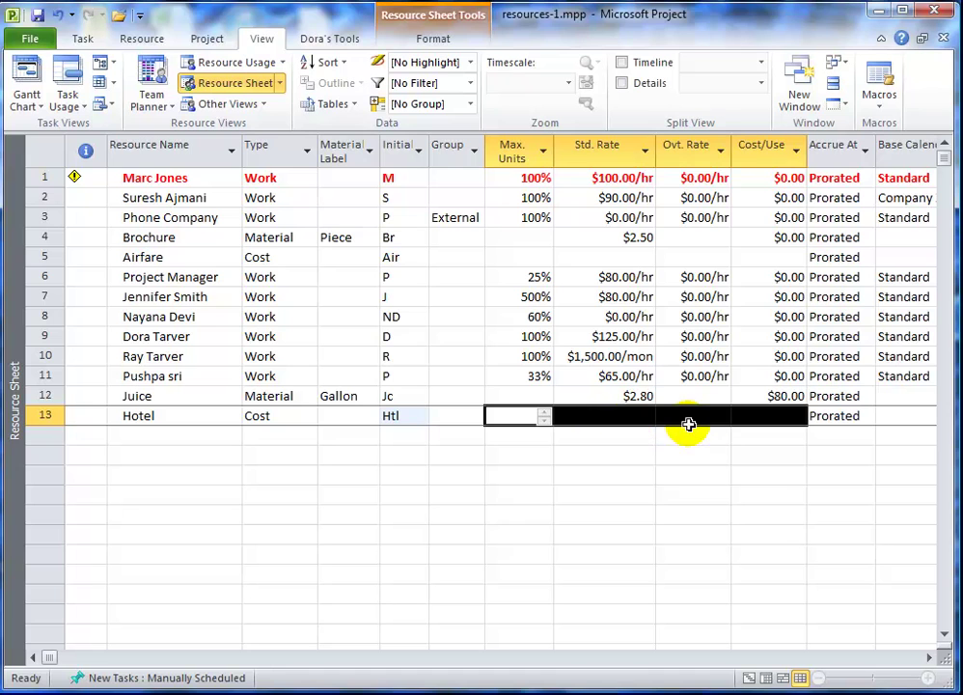
click(295, 418)
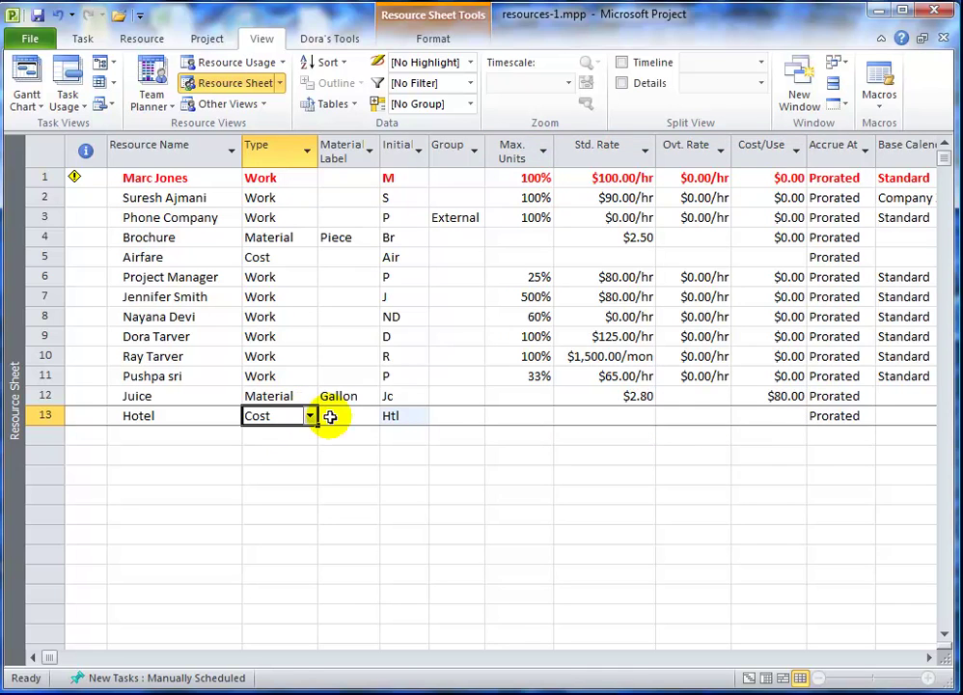
Change Hotel's Accrue At setting from Prorated to Start
click(838, 415)
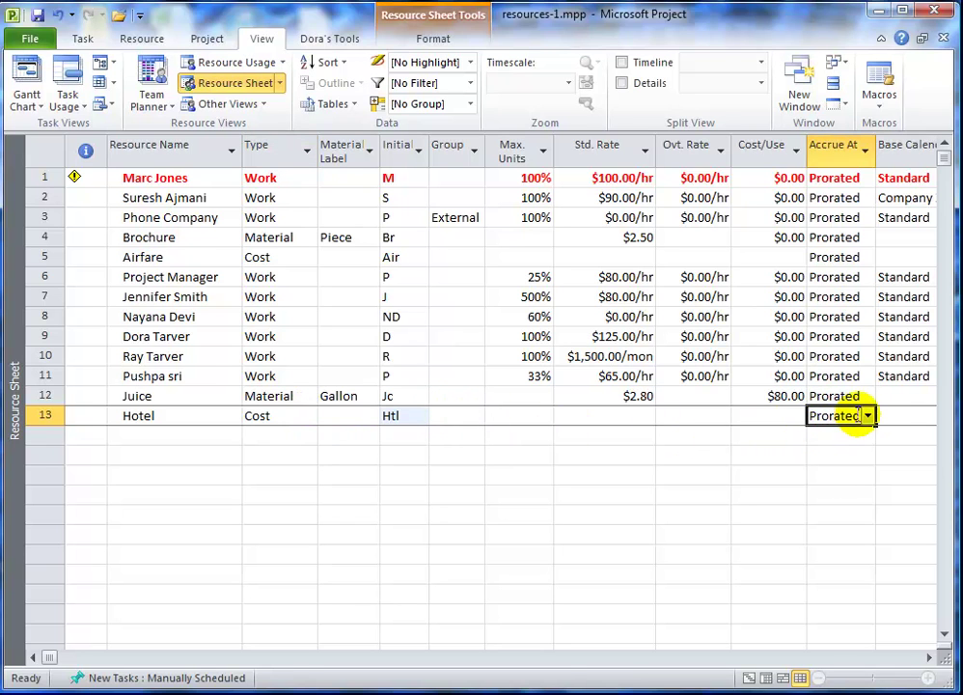
click(868, 415)
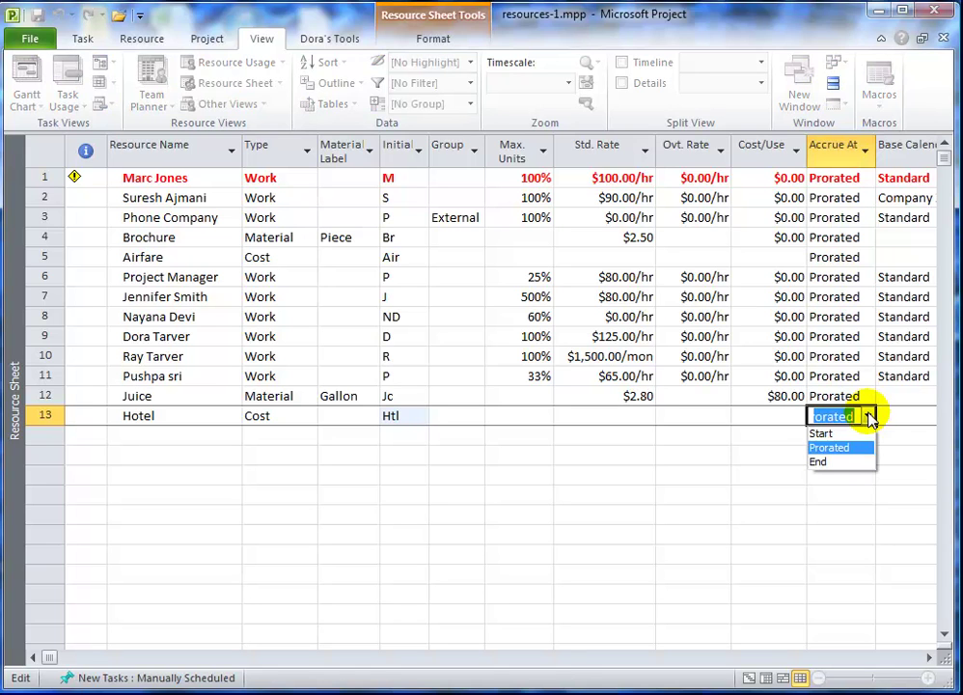
click(835, 433)
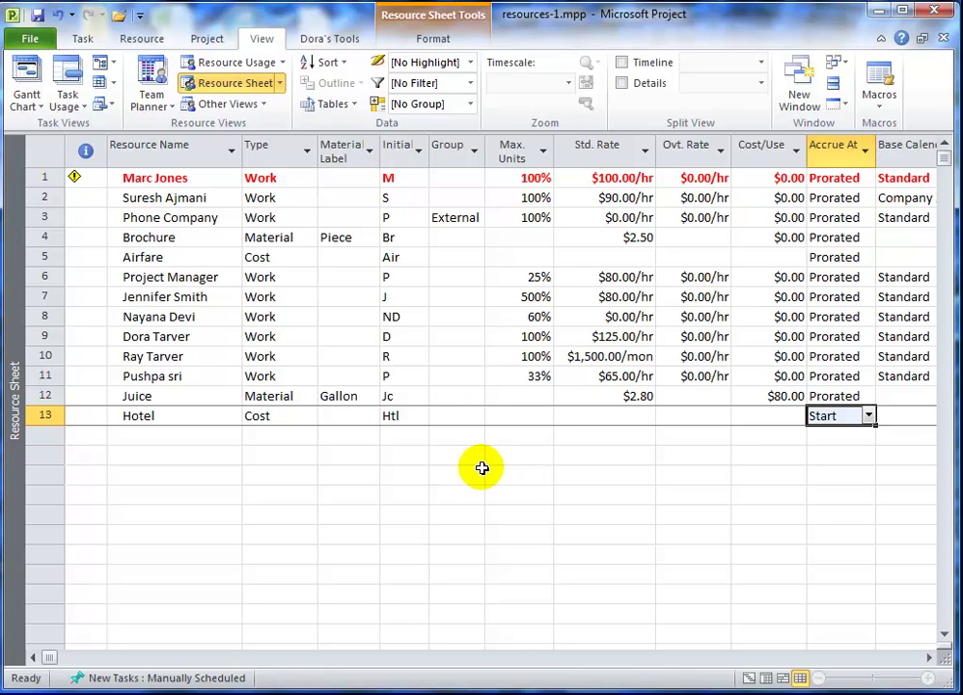
click(191, 415)
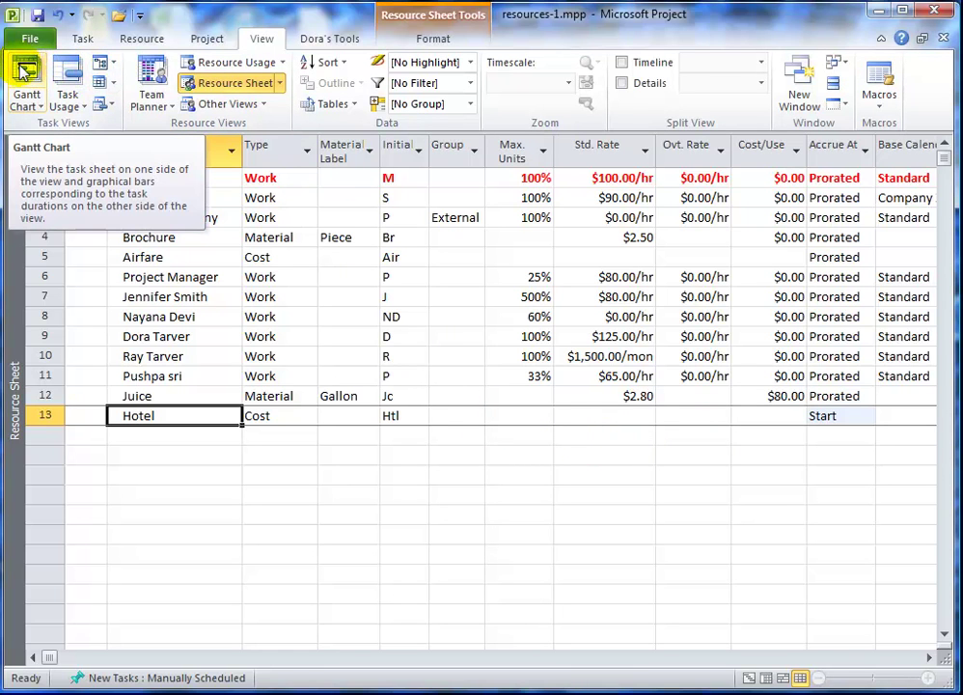
In the Gantt Chart, add 'Offshore Training' as task 9 and show the Details pane
click(27, 73)
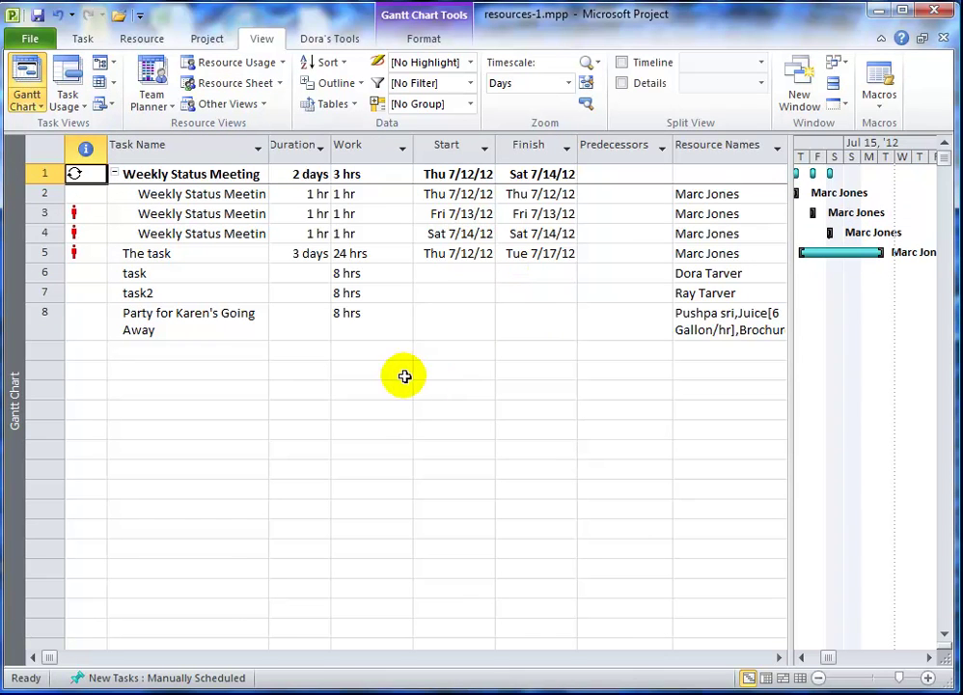
click(145, 352)
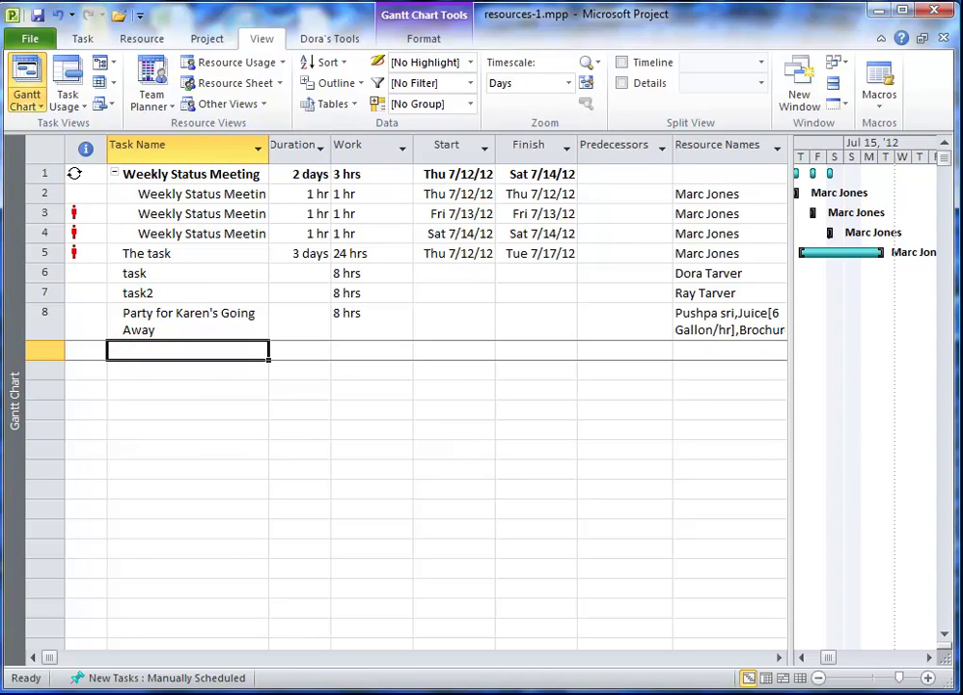
text(Offshore Tr)
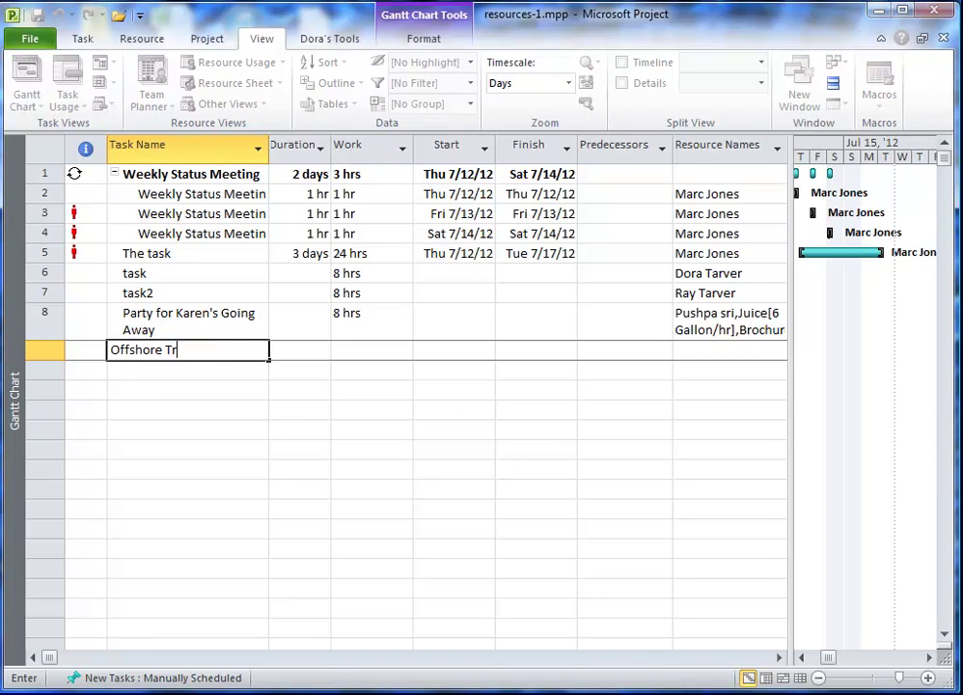
text(aining)
key(Tab)
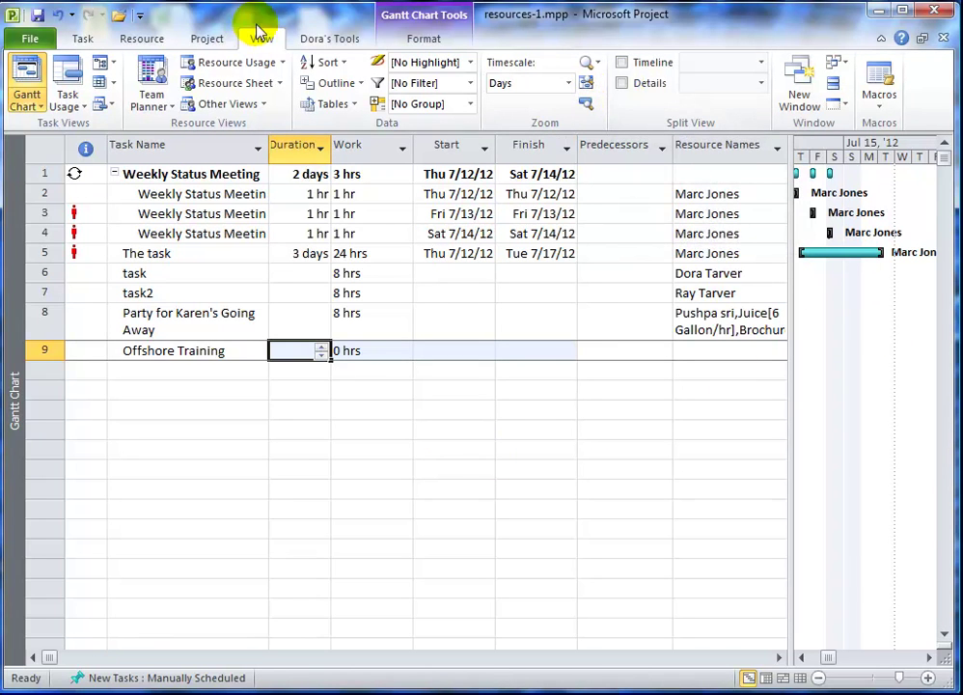
click(621, 83)
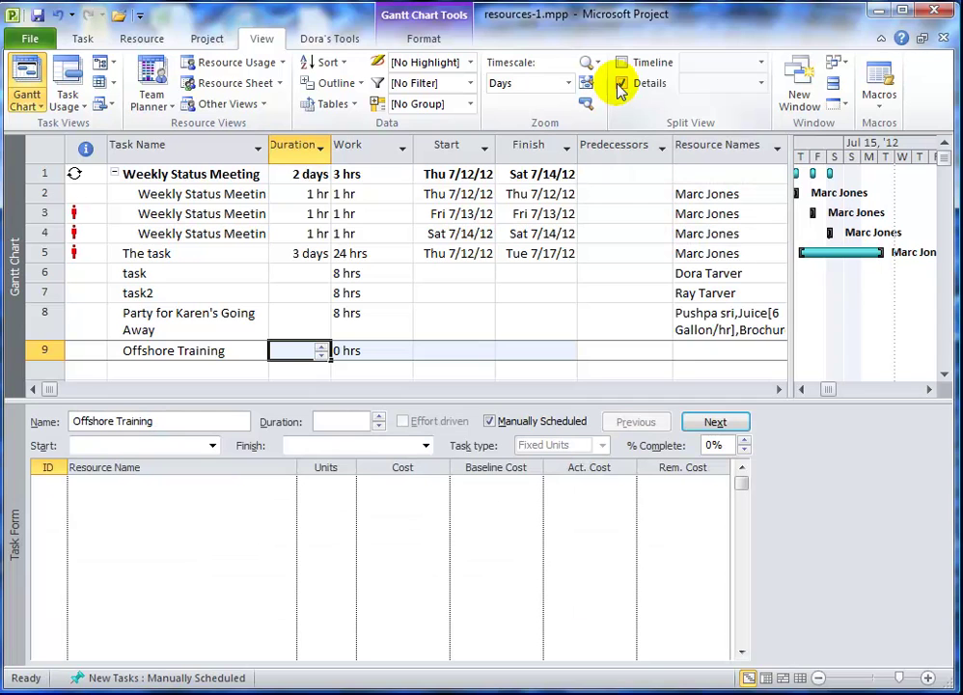
Assign the Hotel resource to Offshore Training in the Task Form
right_click(813, 563)
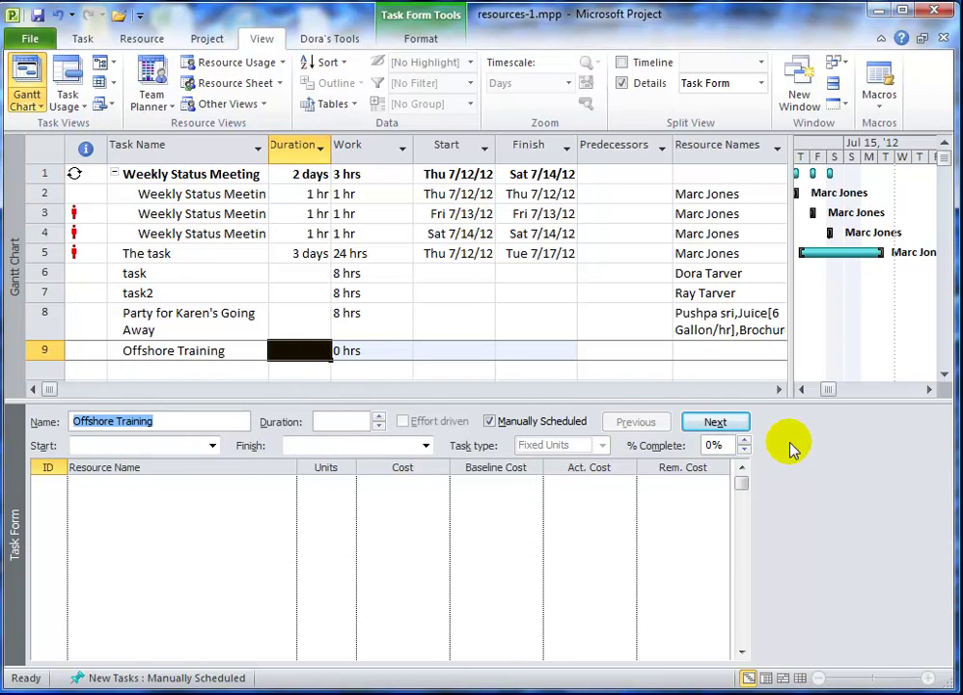
click(140, 485)
click(287, 484)
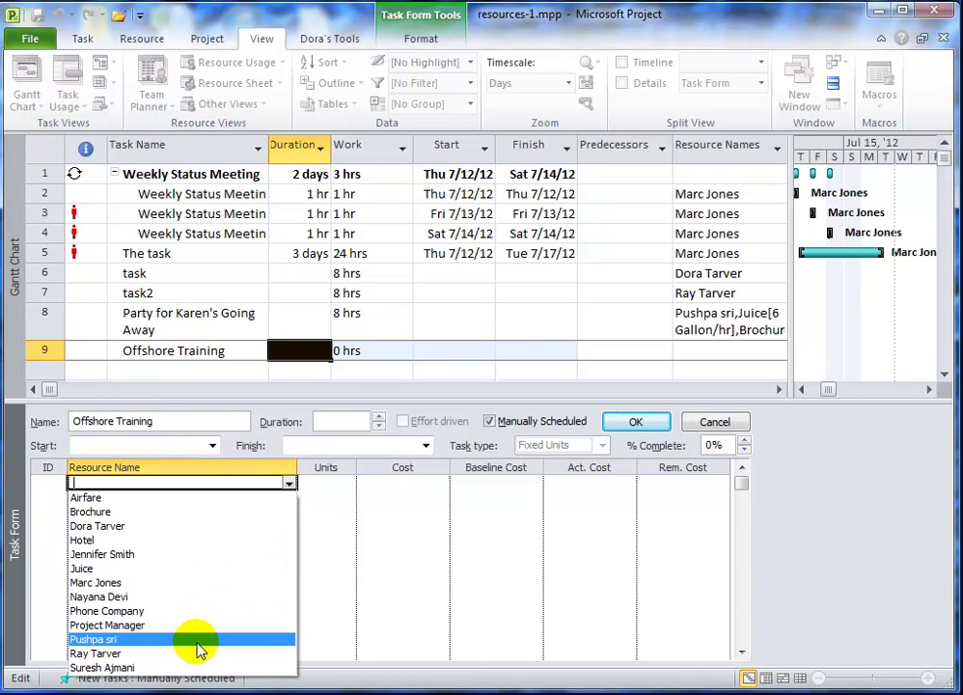
click(199, 539)
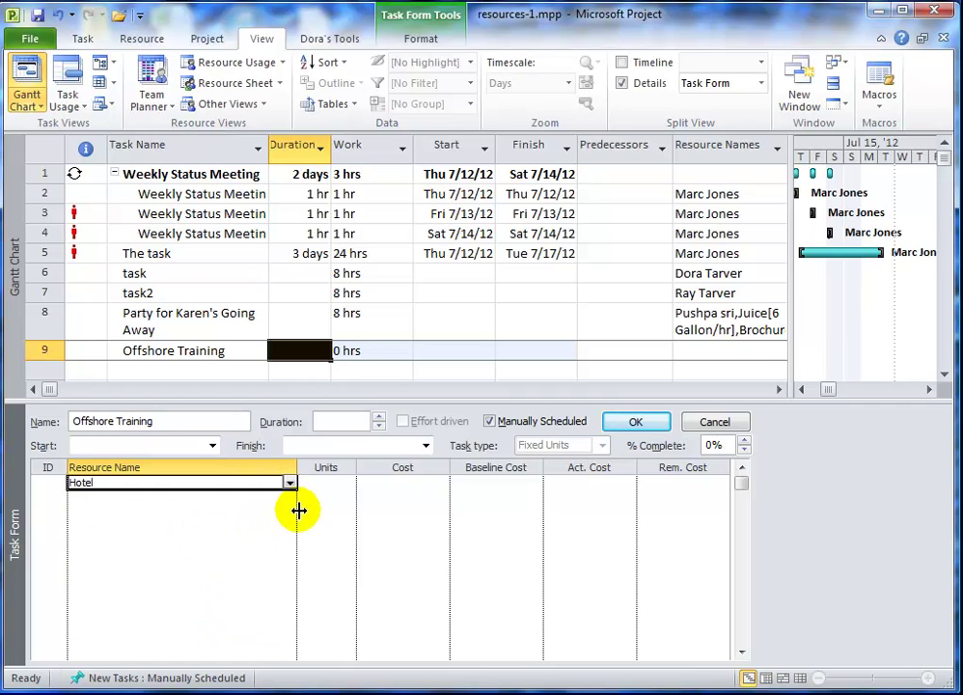
click(623, 423)
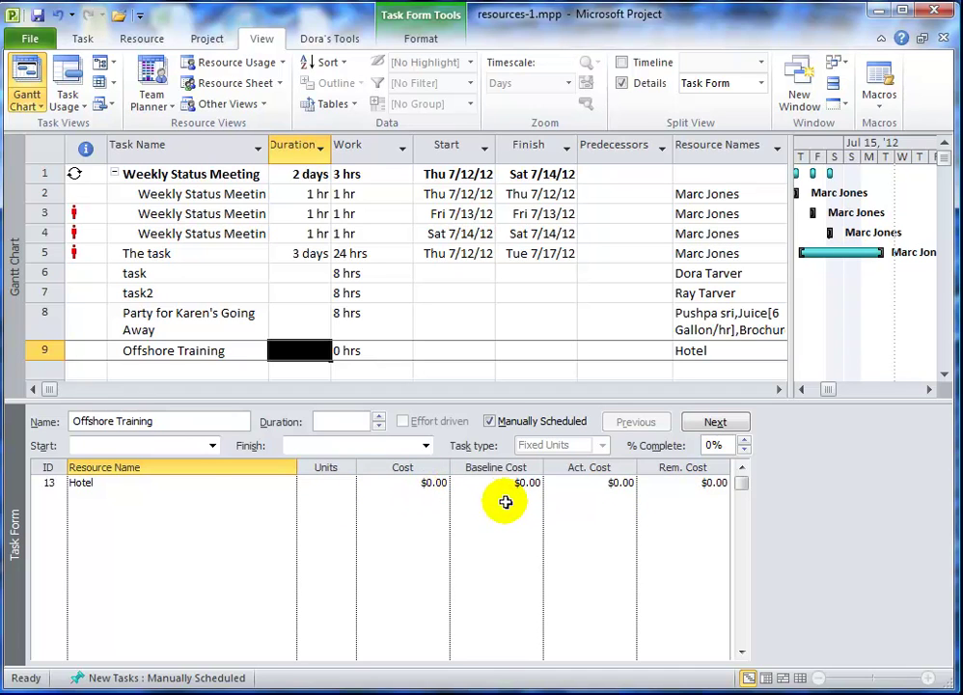
Set Offshore Training's duration to 3 days
click(430, 482)
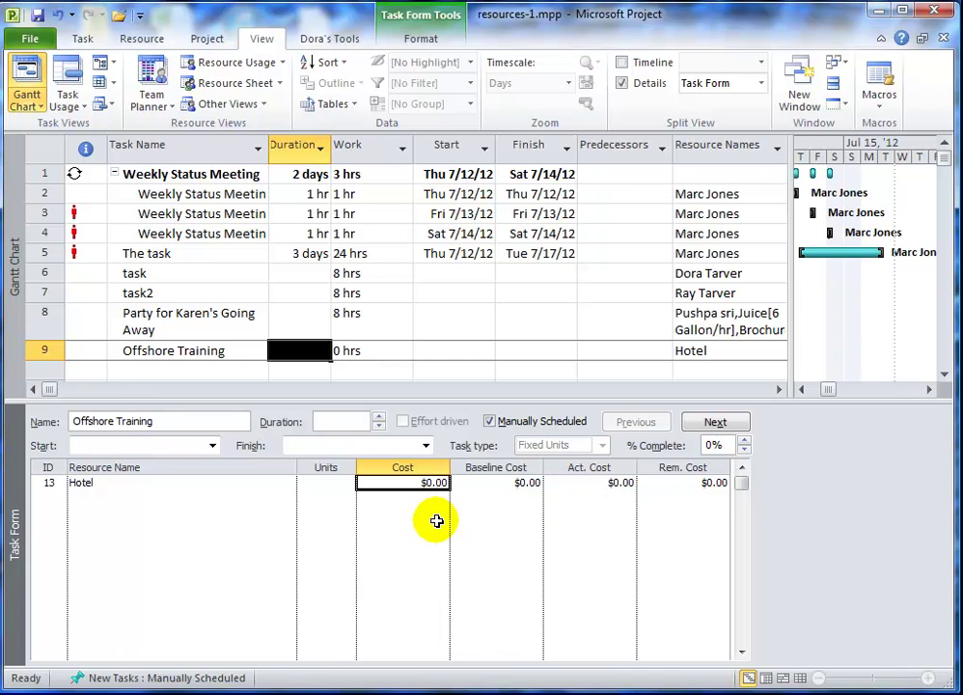
click(351, 350)
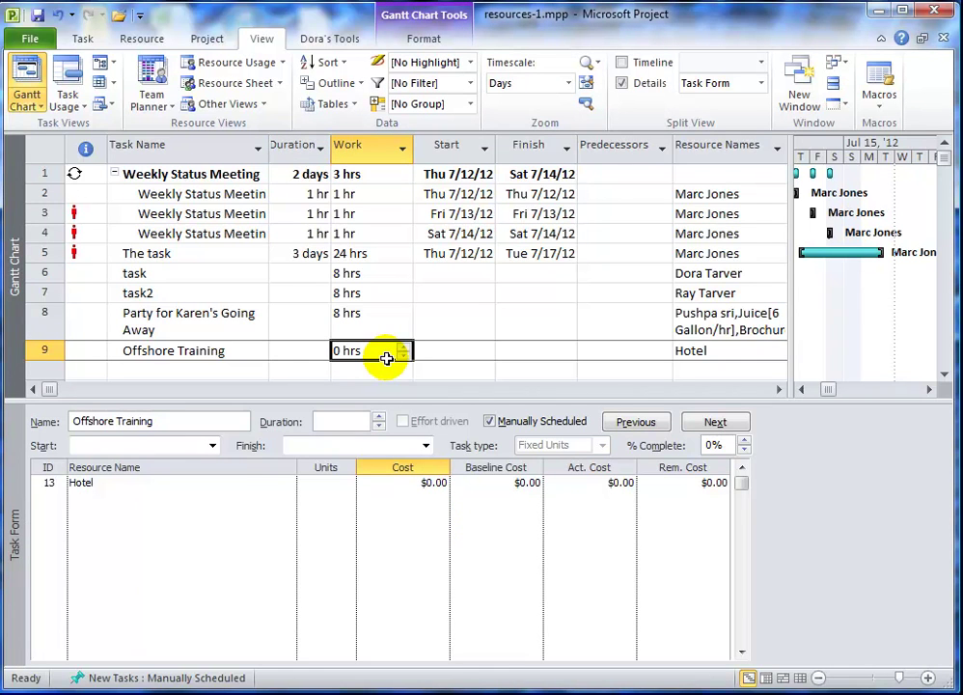
click(316, 352)
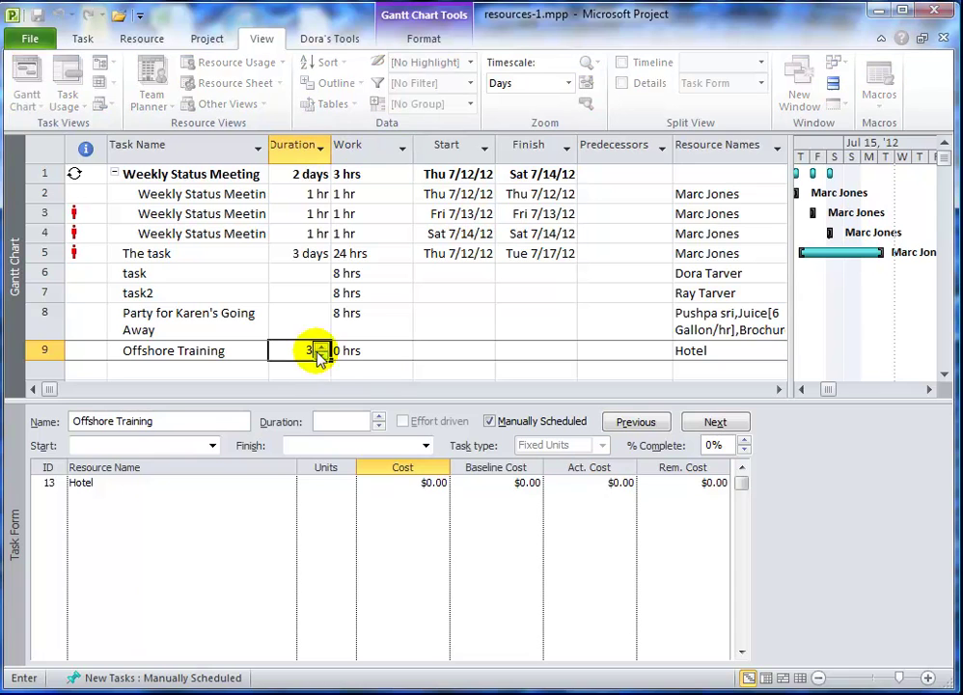
text(3)
click(391, 350)
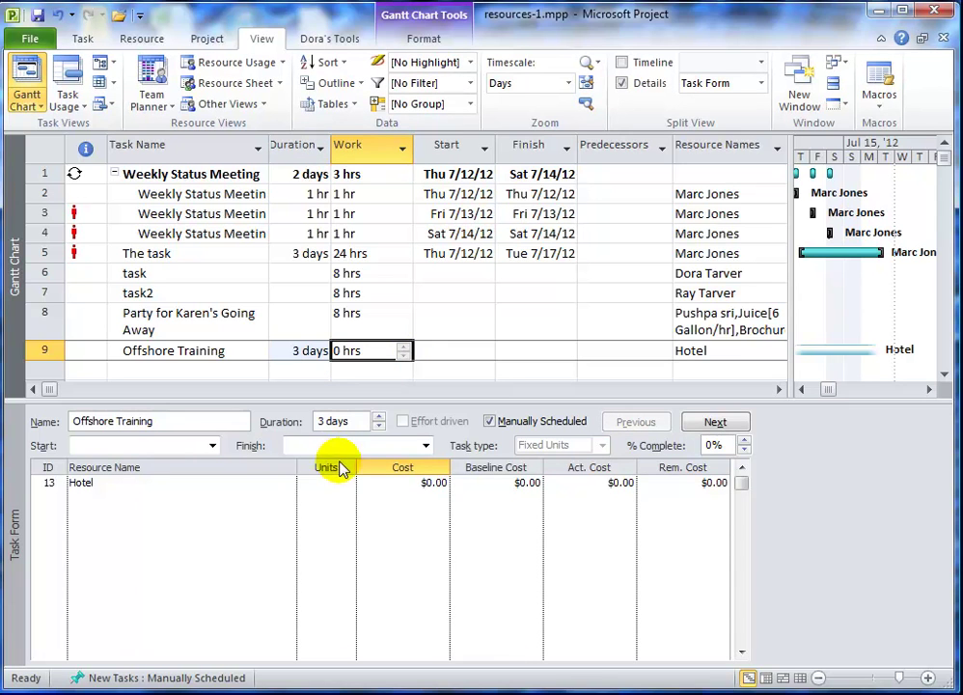
Give Hotel a $150.00 cost on Offshore Training and confirm
click(413, 483)
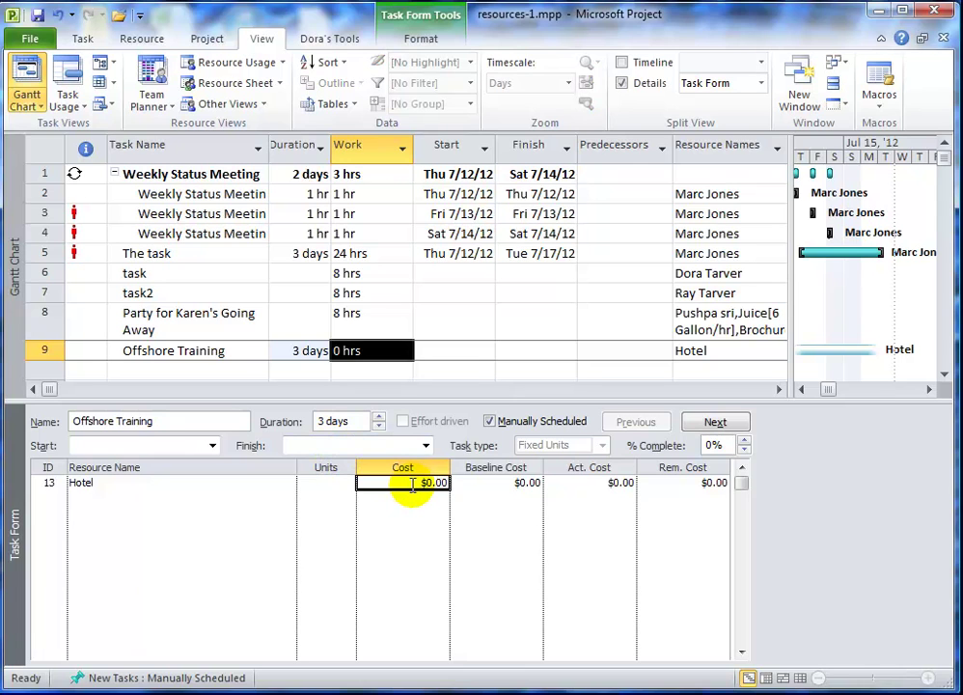
text(150)
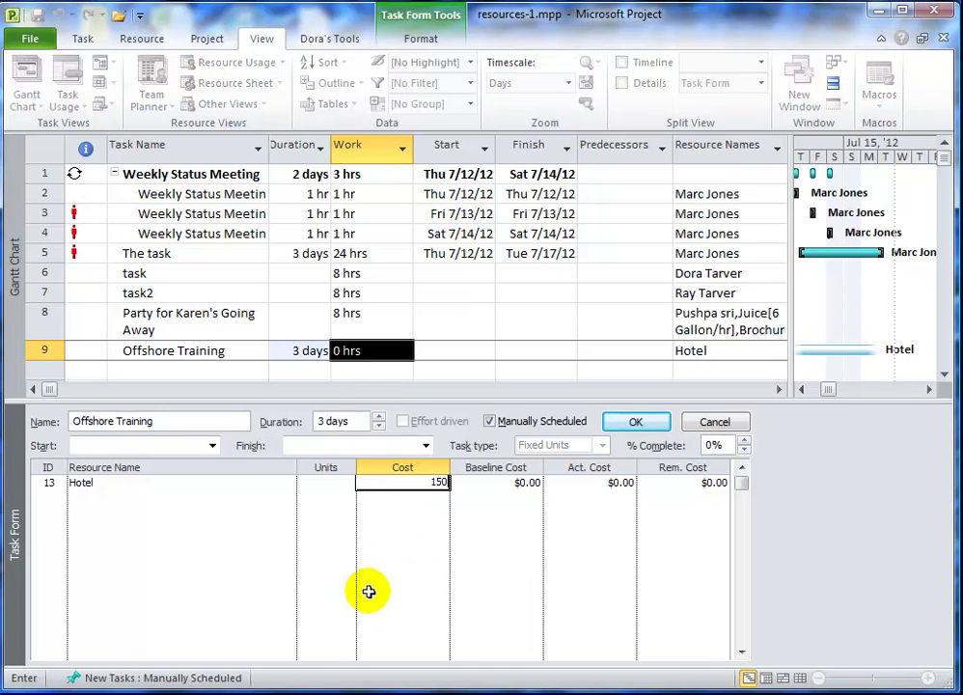
click(370, 588)
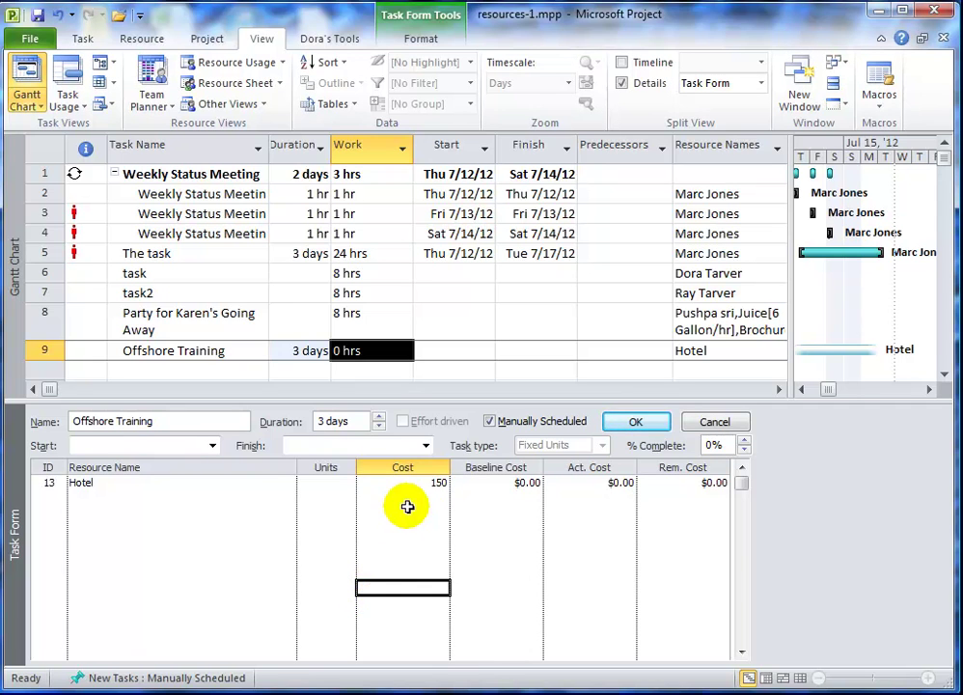
click(629, 423)
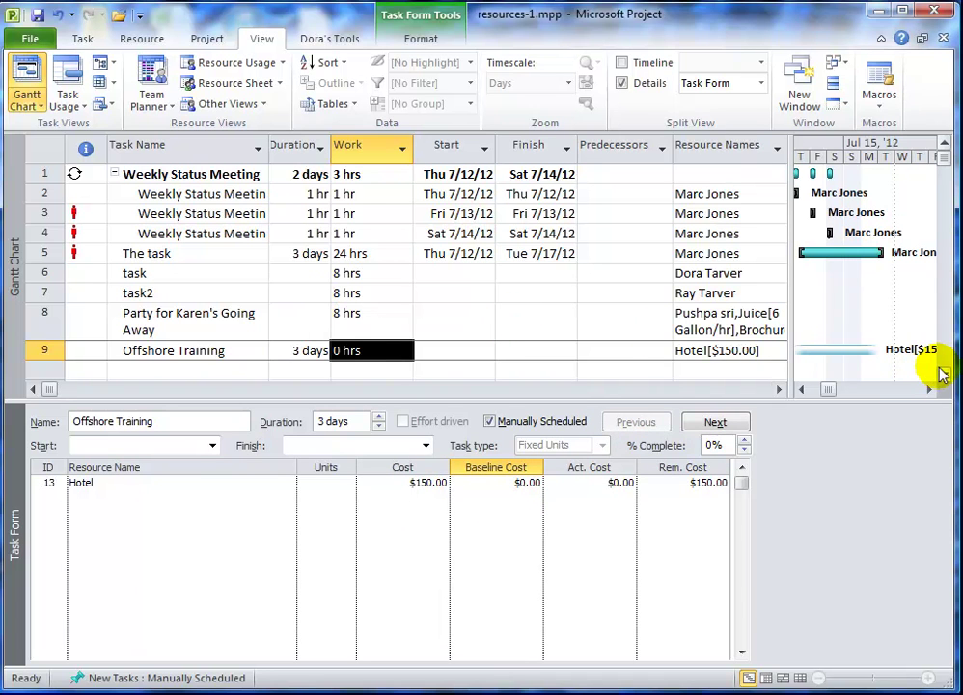
scroll(941, 375, down, 3)
Add a Local Training task with a 3-day duration
click(214, 308)
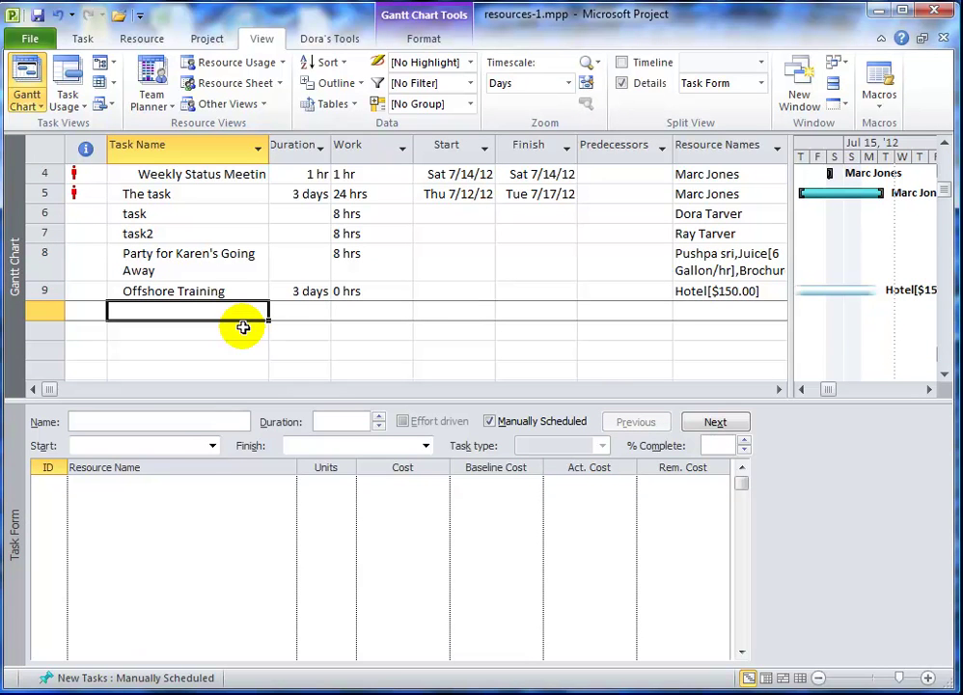
text(Local Training)
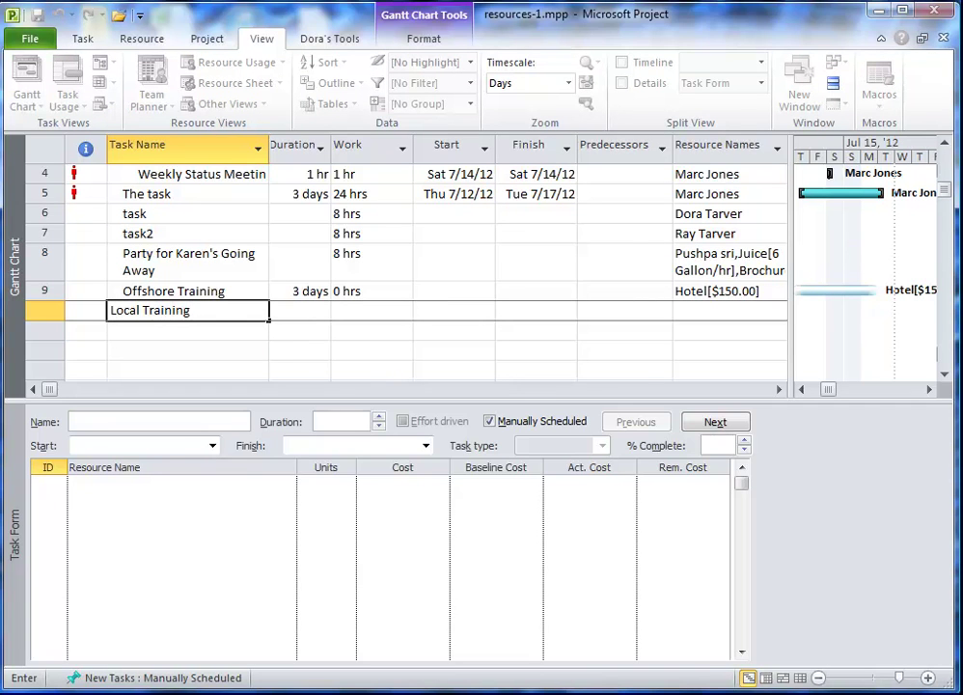
key(Tab)
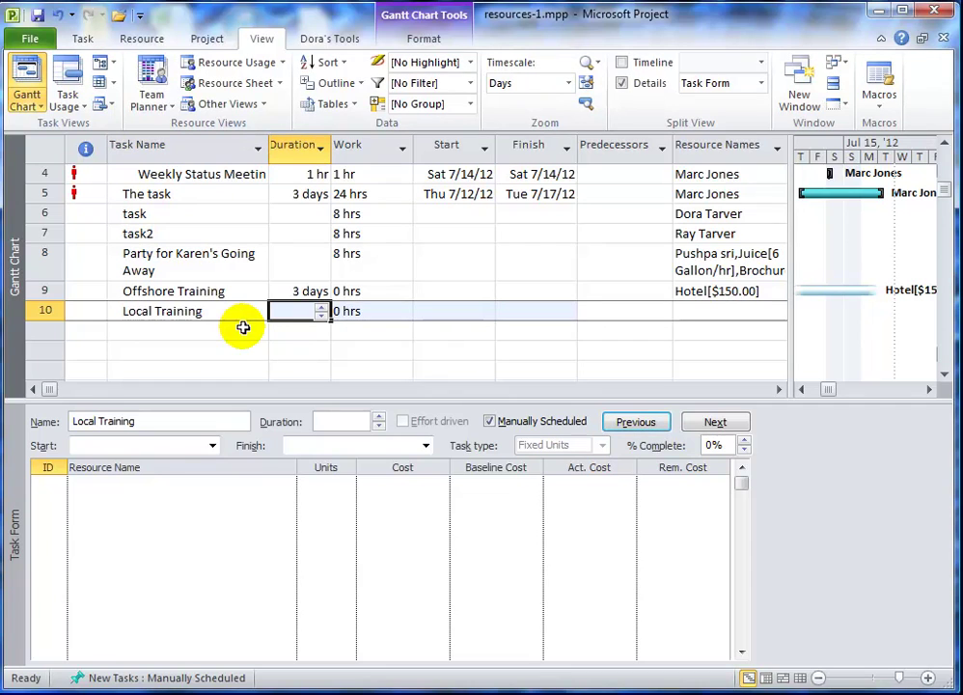
text(3)
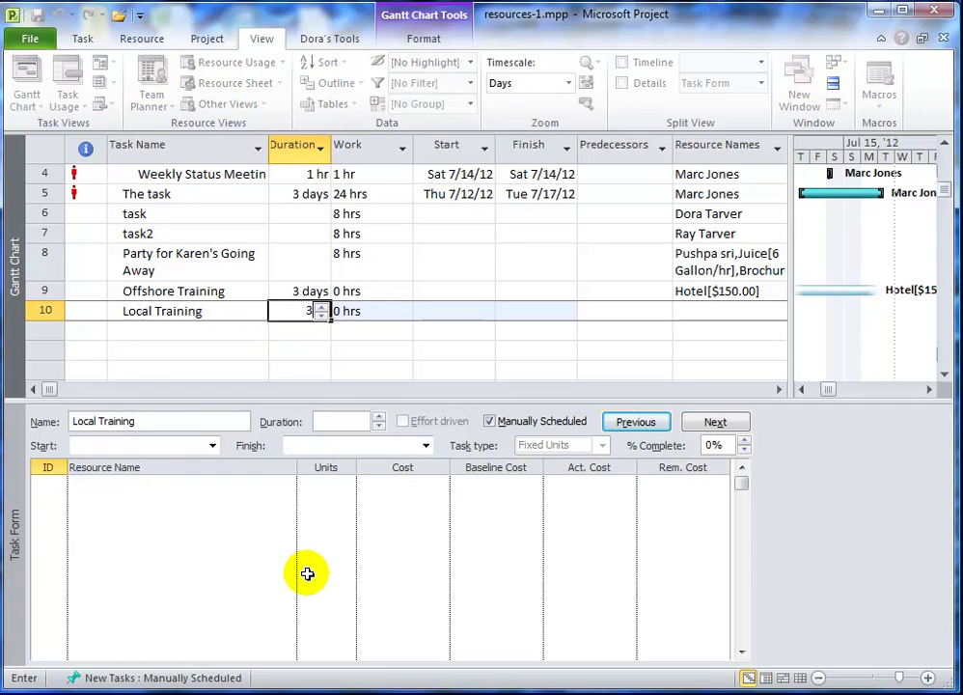
click(406, 483)
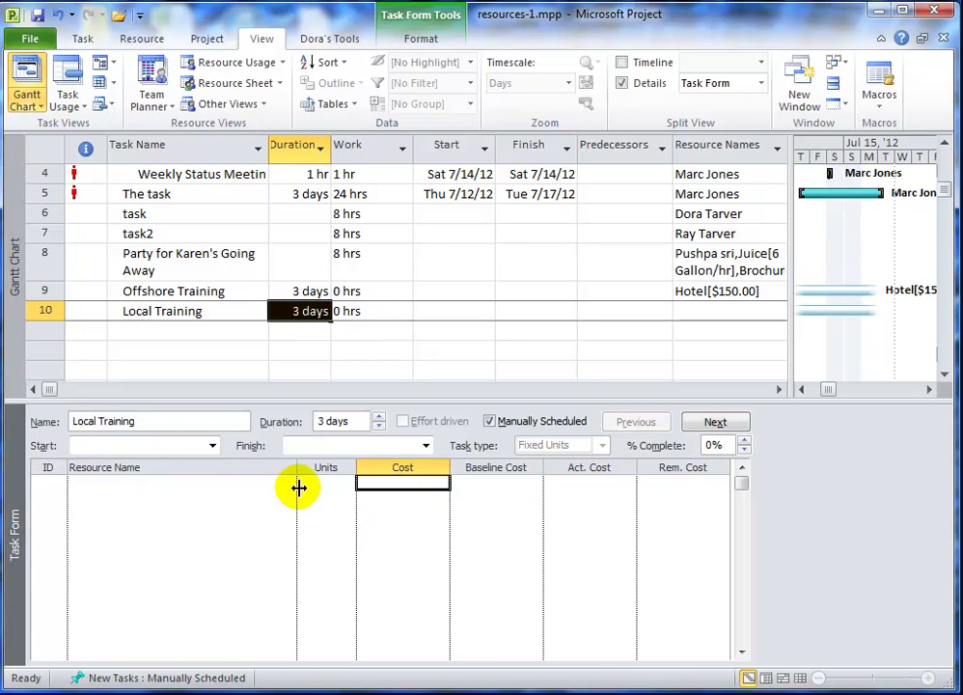
Assign Hotel to Local Training at a $75.00 cost
click(180, 483)
click(289, 483)
click(92, 542)
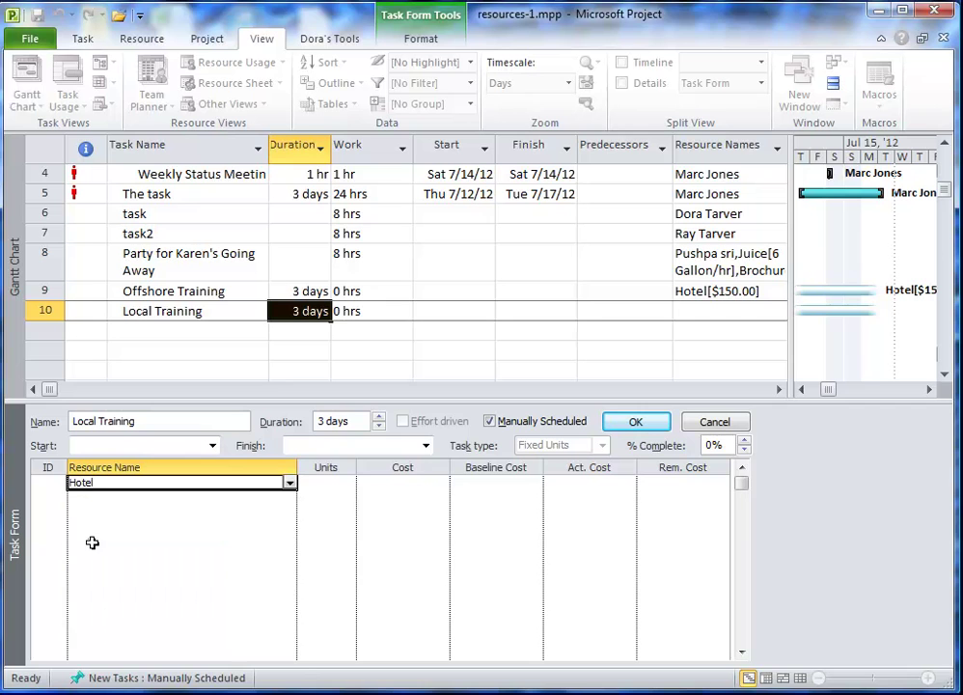
click(399, 483)
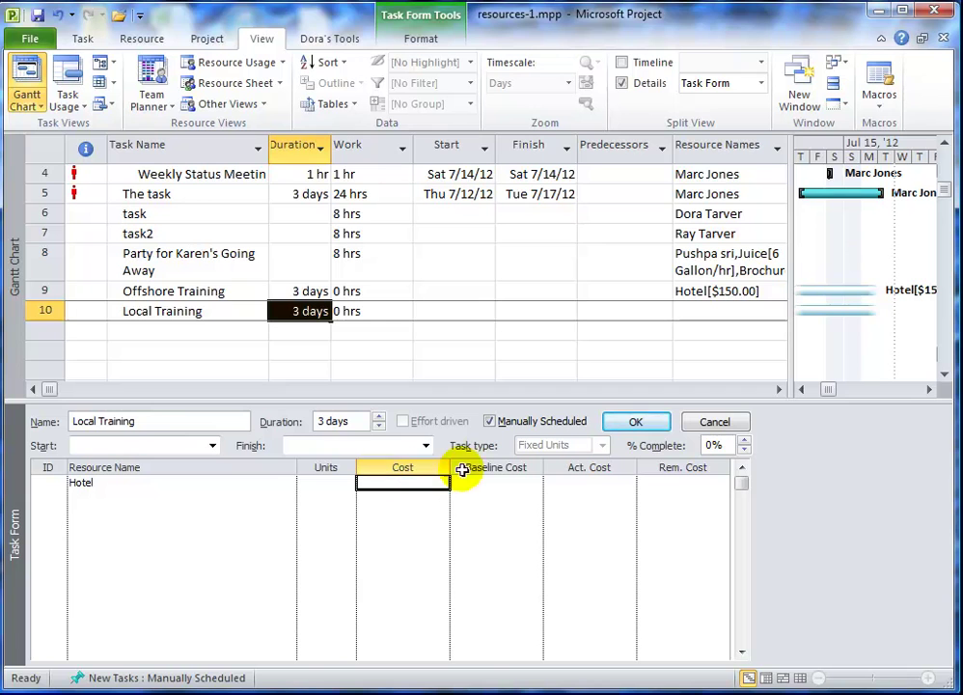
click(199, 482)
click(400, 483)
text(75)
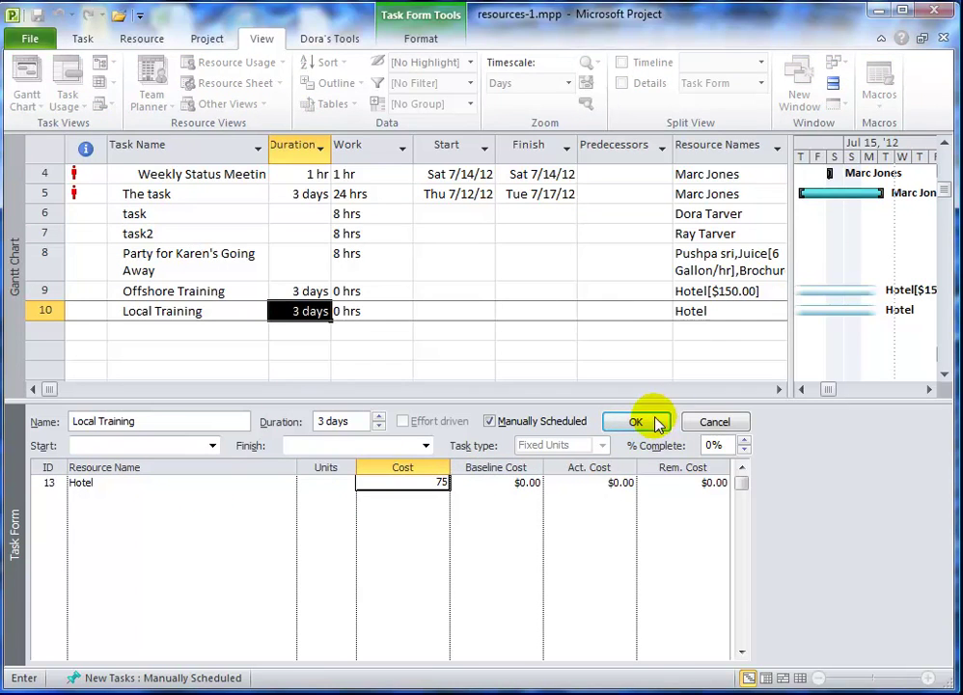
click(636, 423)
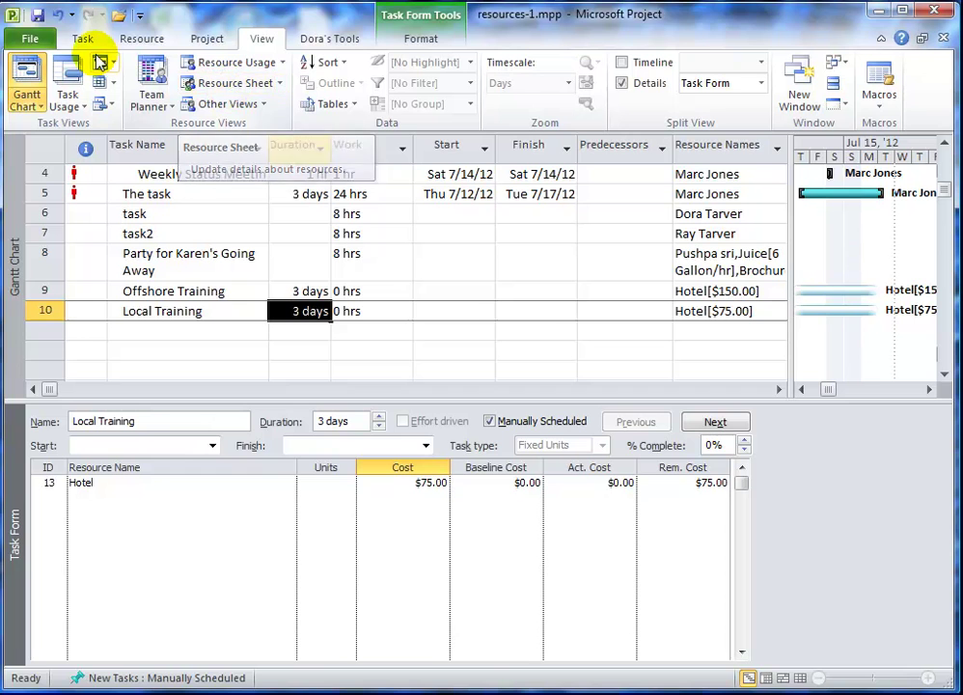
Move to the View tab's commands to reach the Resource Sheet
click(82, 40)
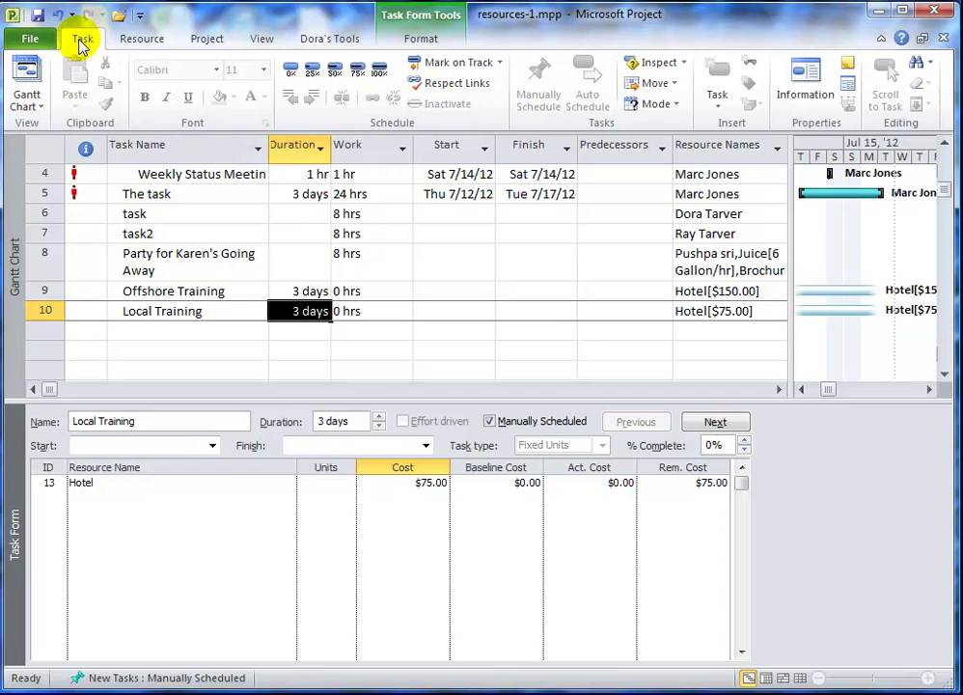
click(259, 41)
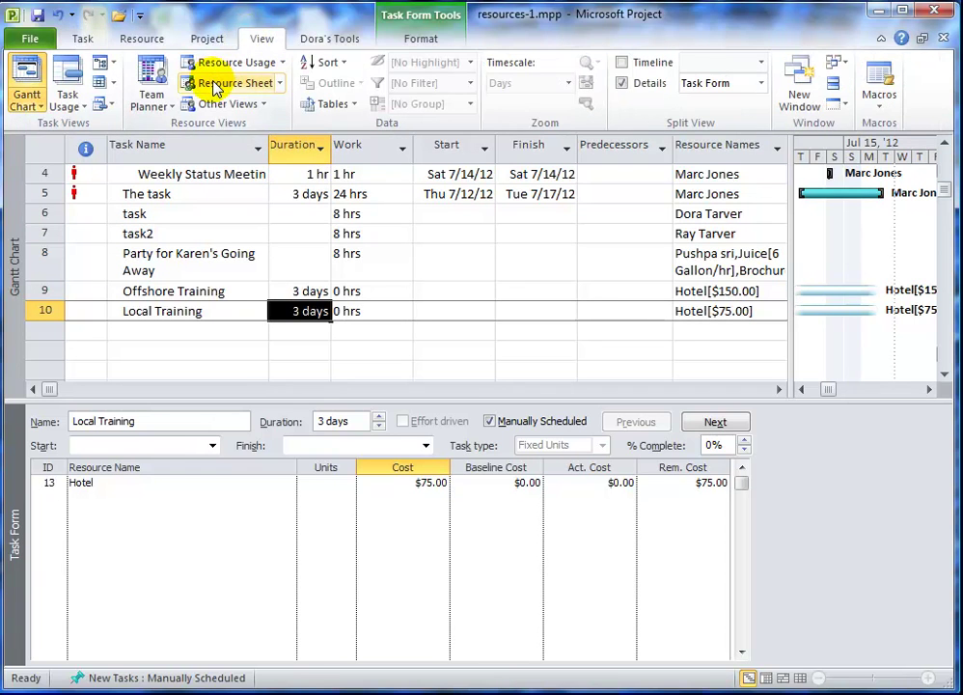
In the Resource Sheet, enter Car Service as the resource in row 14
click(216, 86)
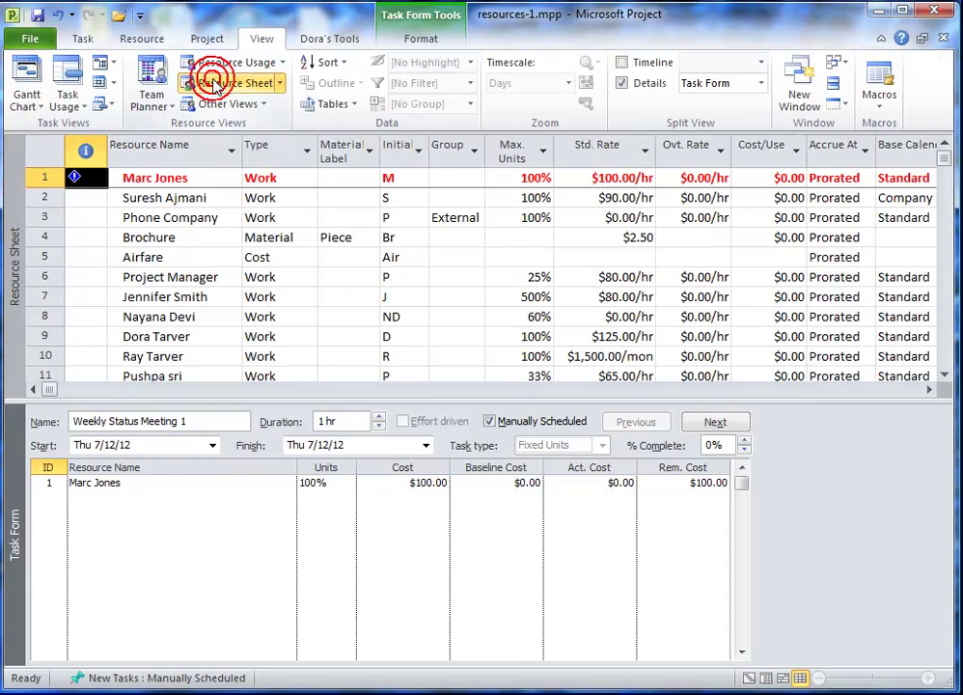
click(945, 377)
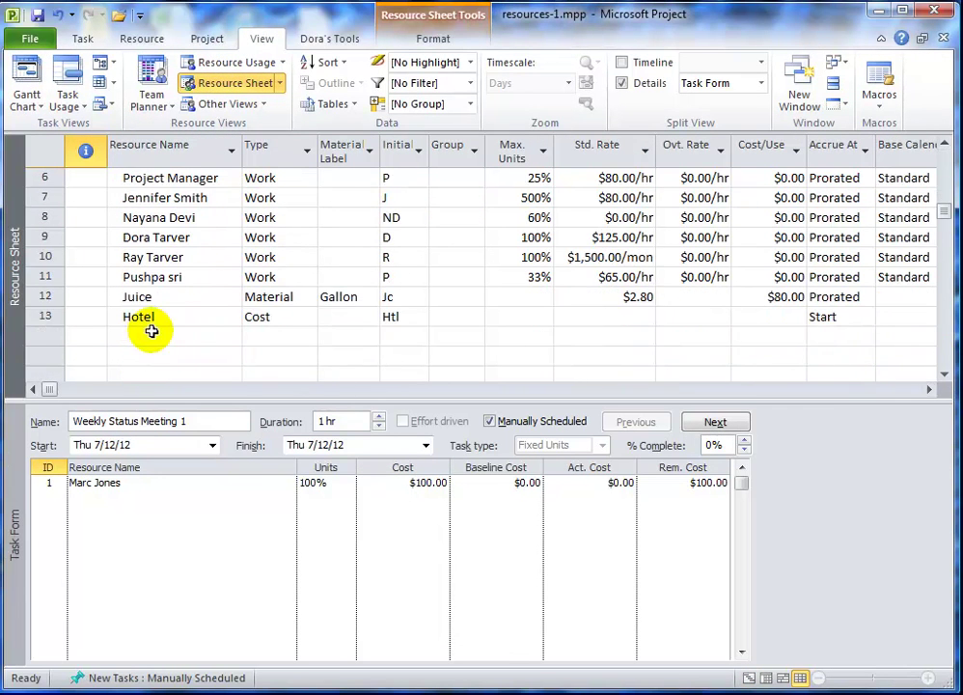
click(145, 332)
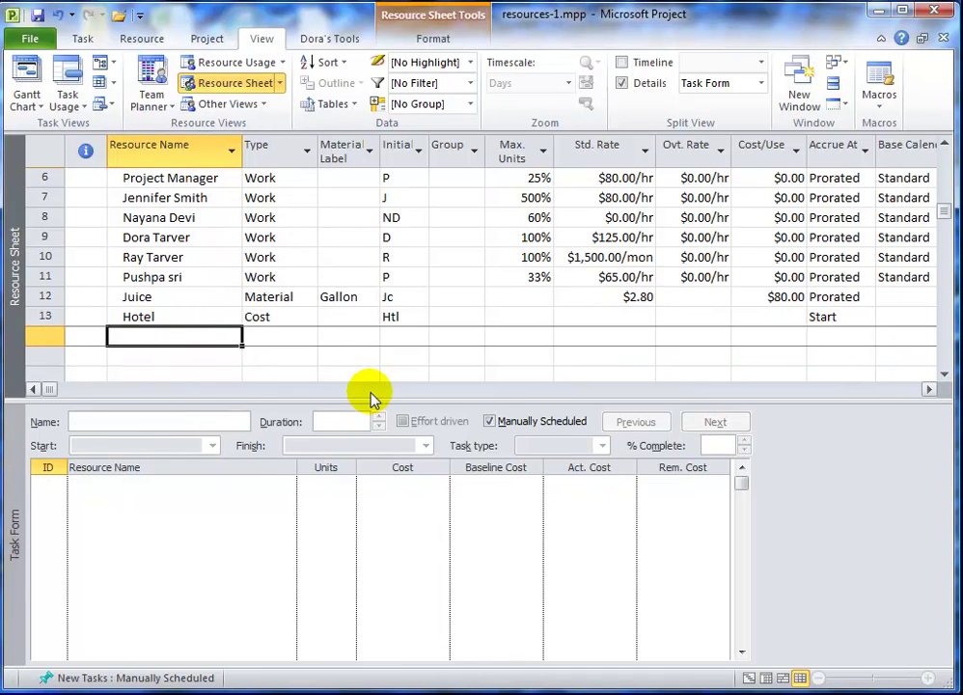
text(Au)
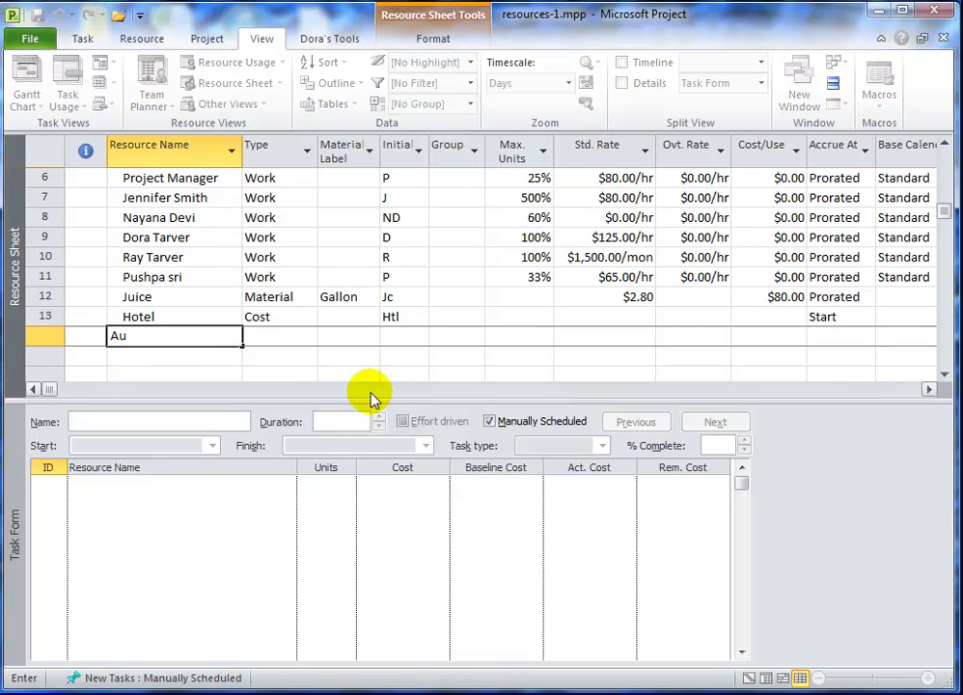
key(BackSpace)
key(BackSpace)
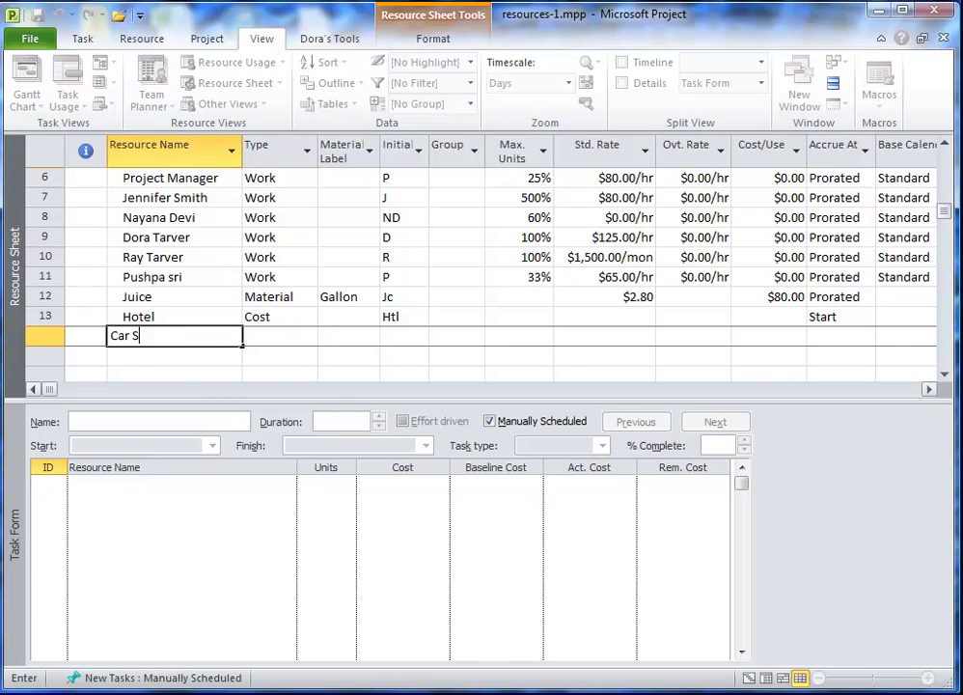
key(Tab)
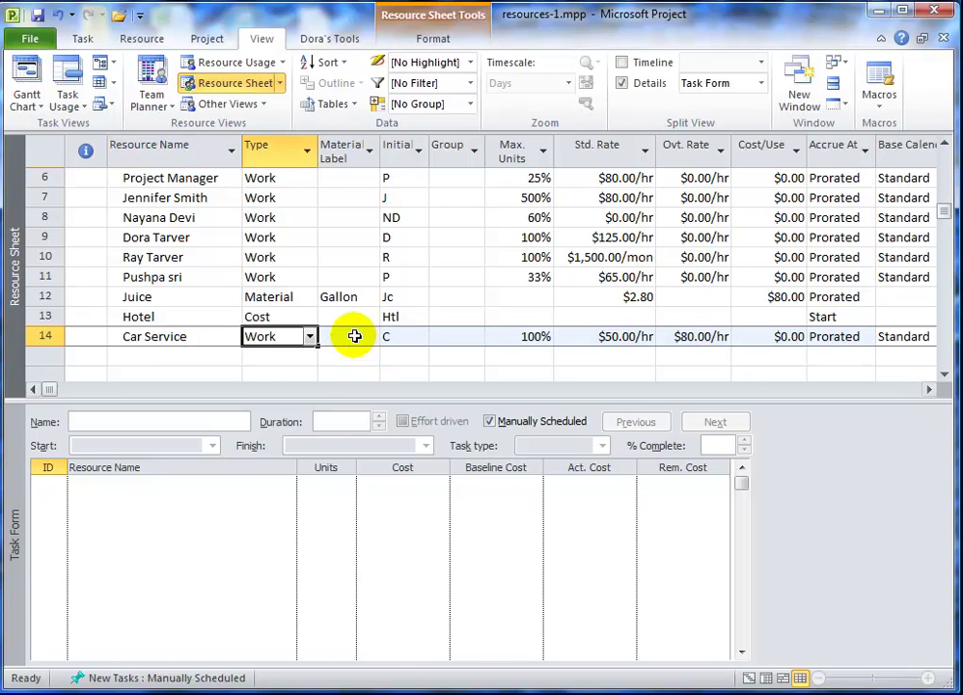
Make Car Service a Cost resource with initials Car, accruing at Start
click(310, 337)
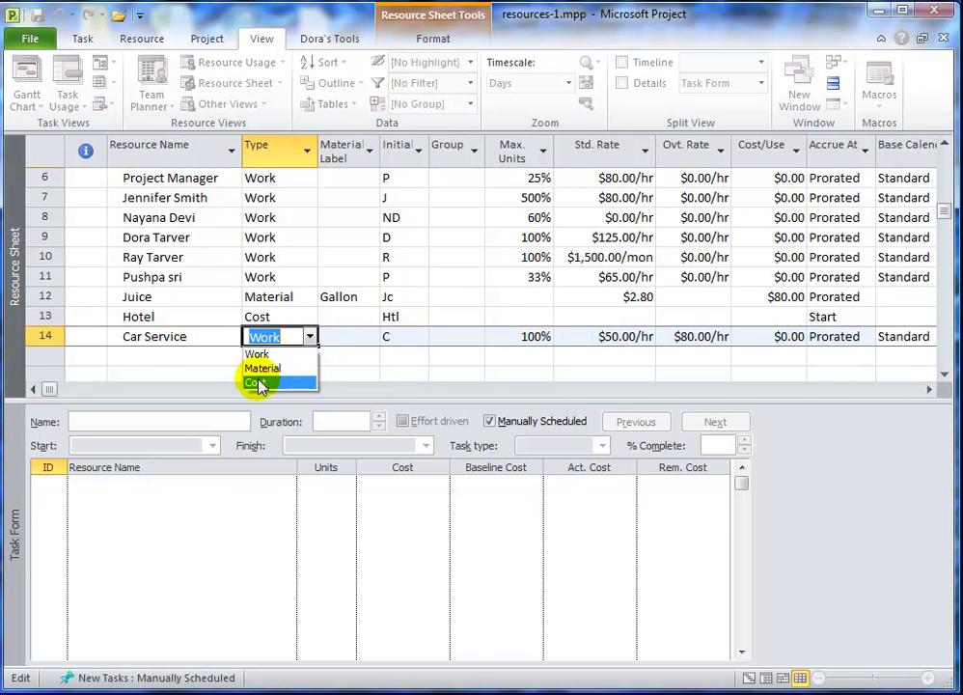
click(255, 379)
click(400, 337)
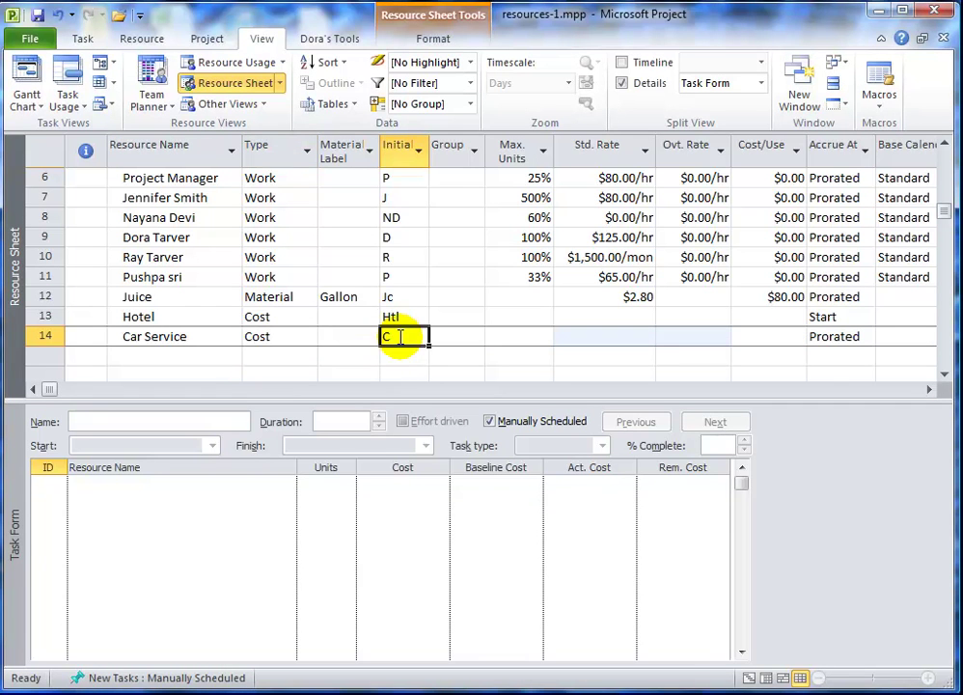
text(Car)
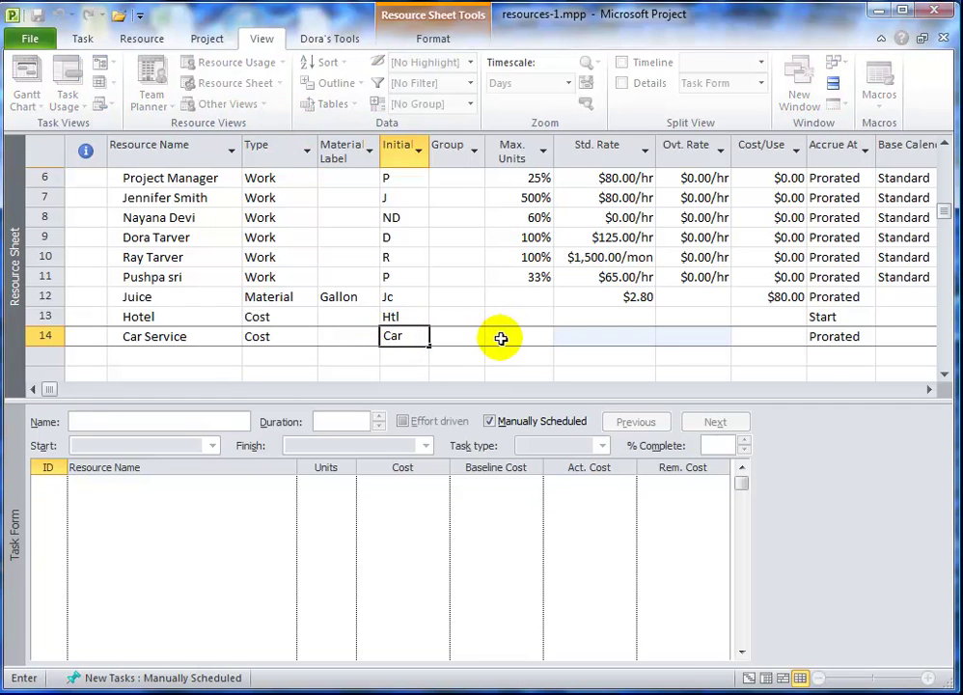
click(830, 340)
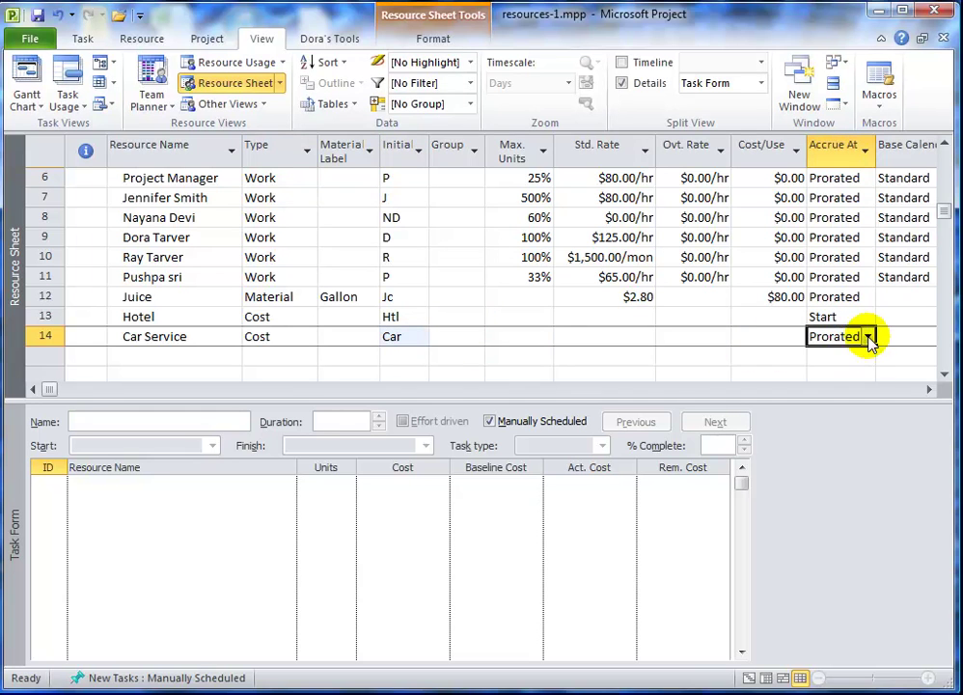
click(867, 336)
click(821, 353)
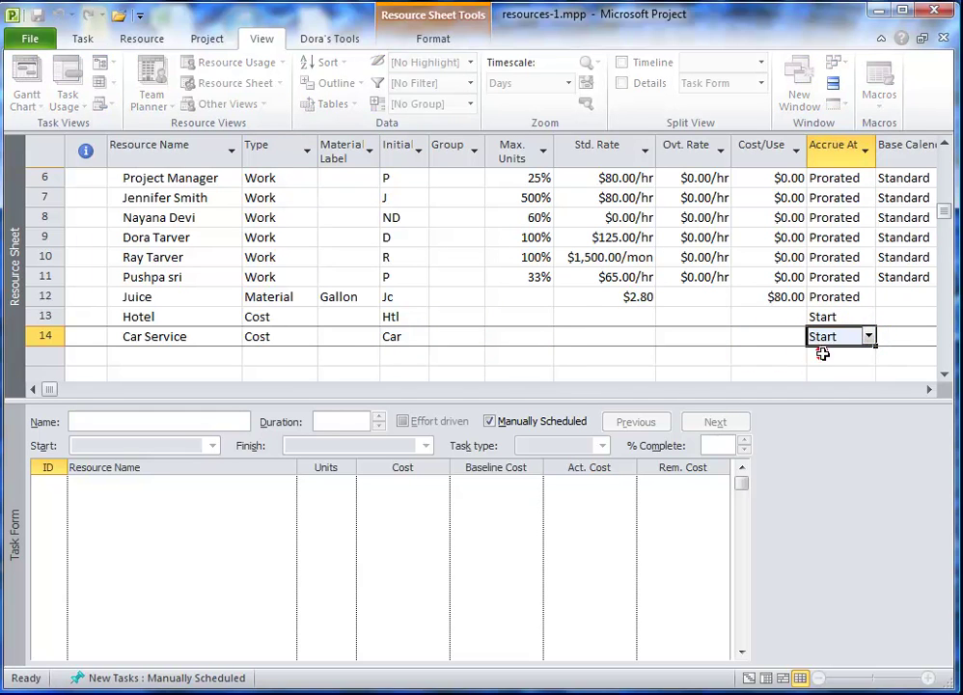
click(459, 335)
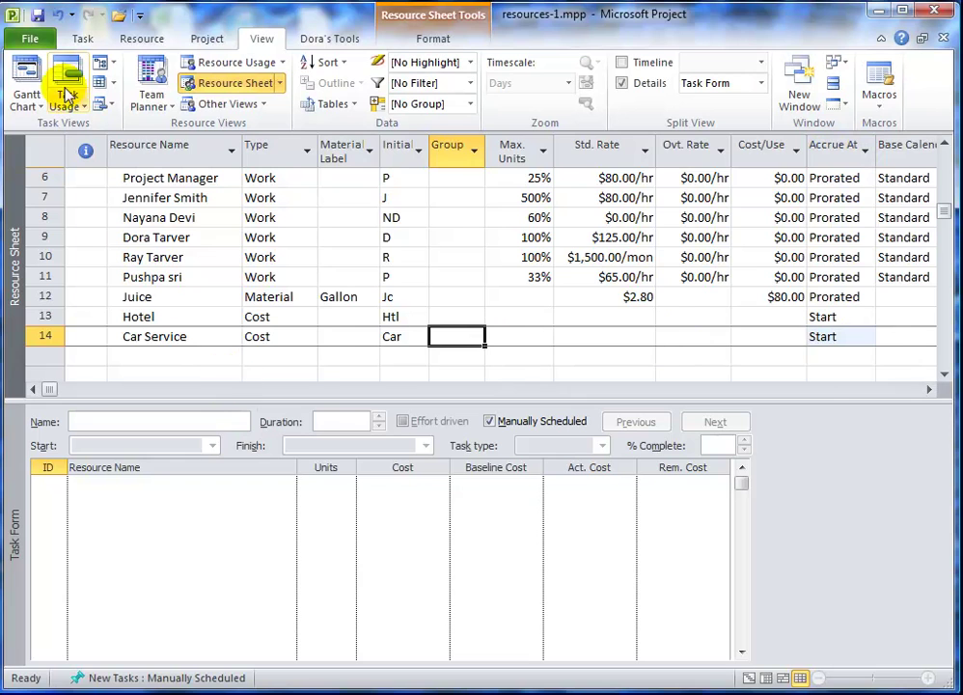
Assign Car Service to Offshore Training at an $80.00 cost
click(26, 82)
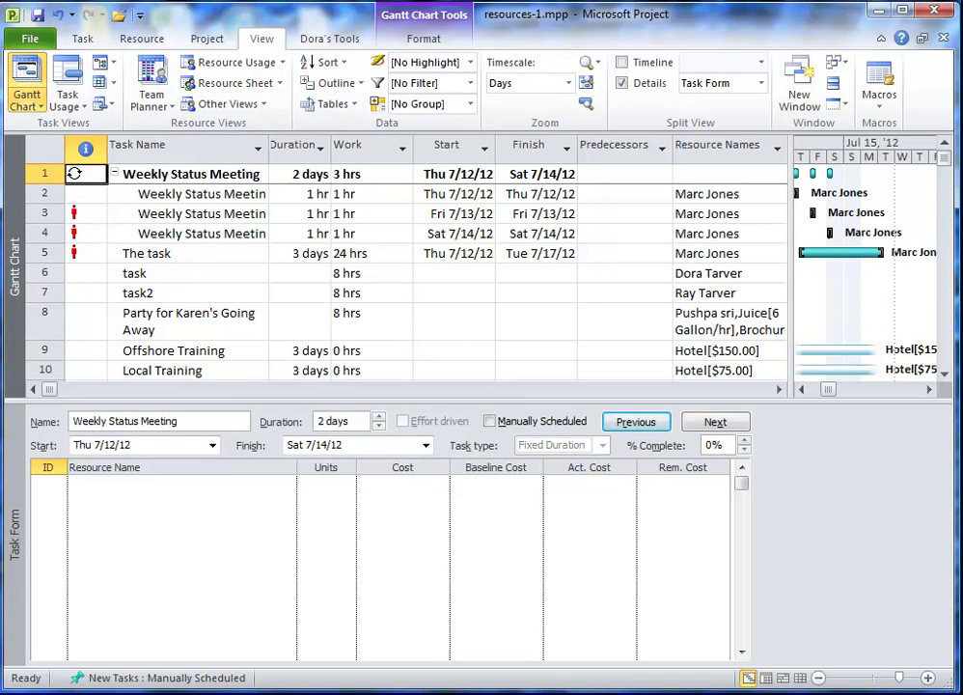
click(943, 376)
click(198, 309)
click(77, 497)
click(288, 498)
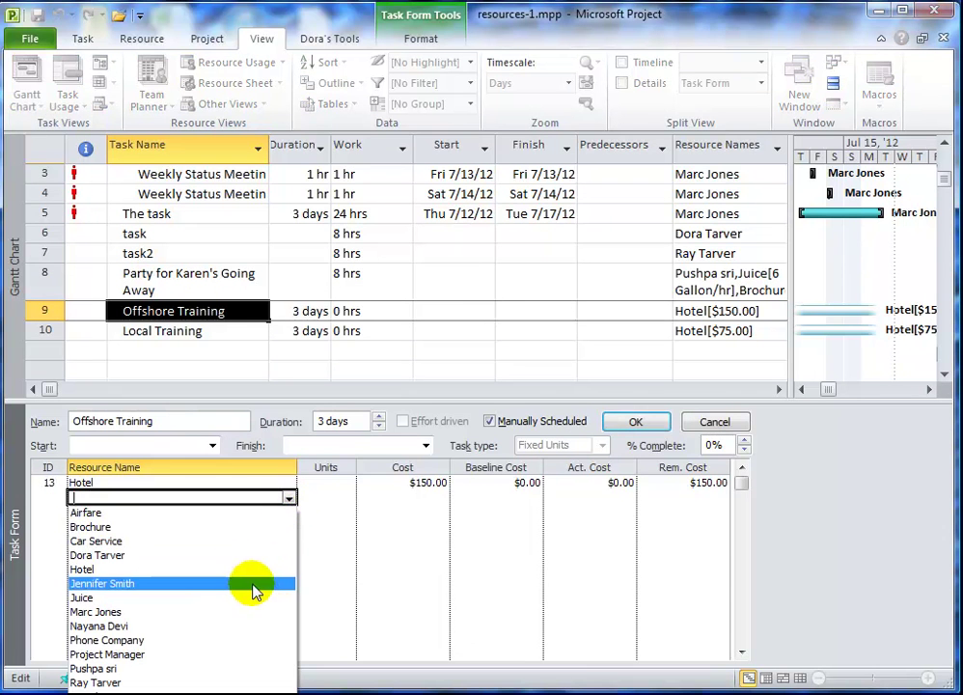
click(242, 542)
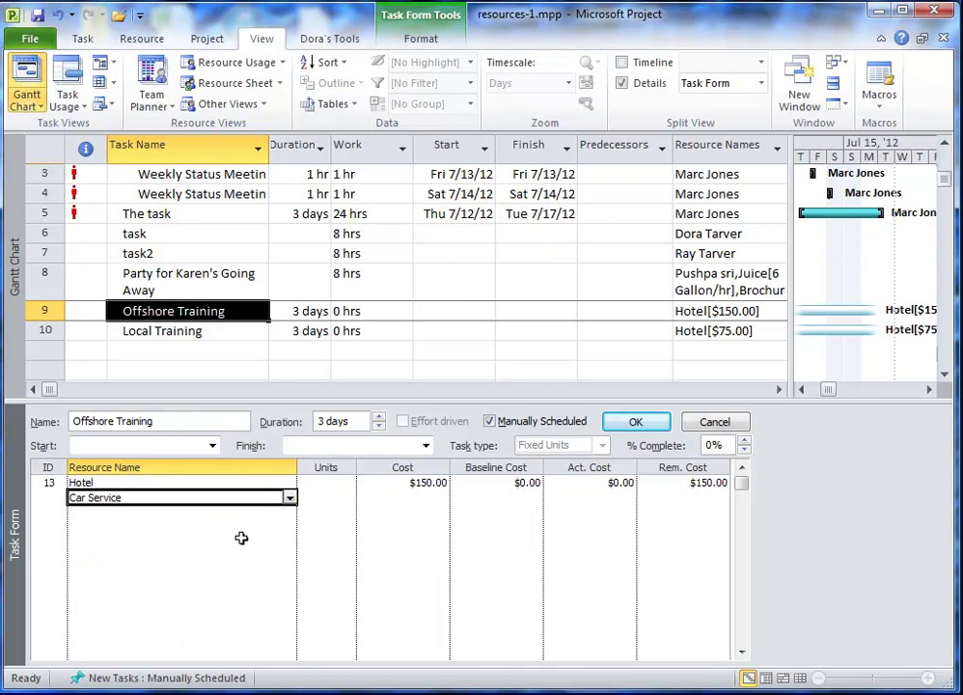
click(431, 494)
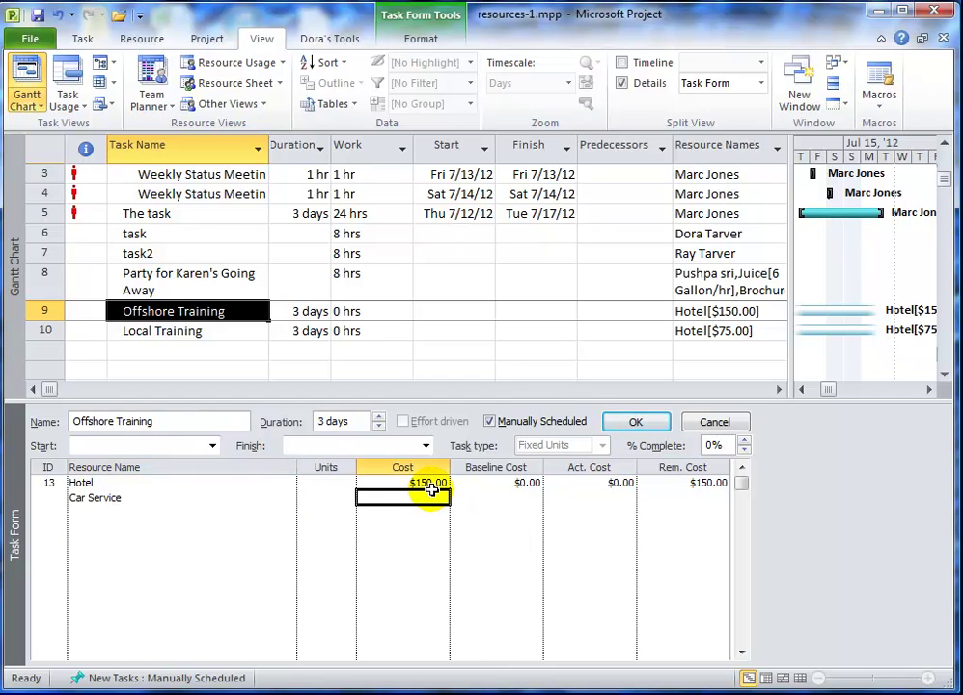
click(380, 527)
click(415, 496)
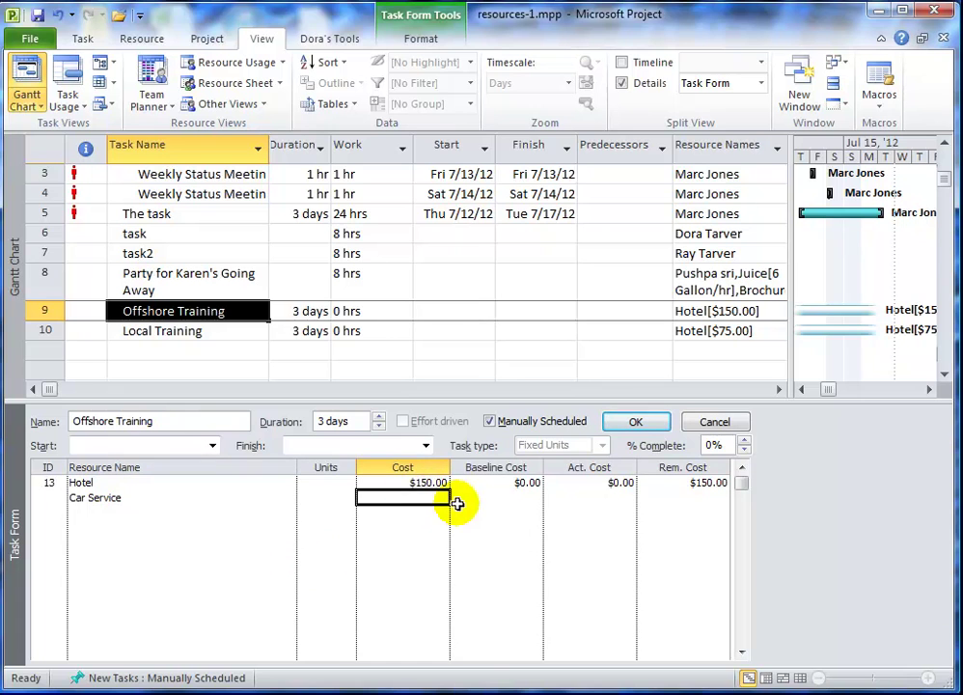
click(376, 513)
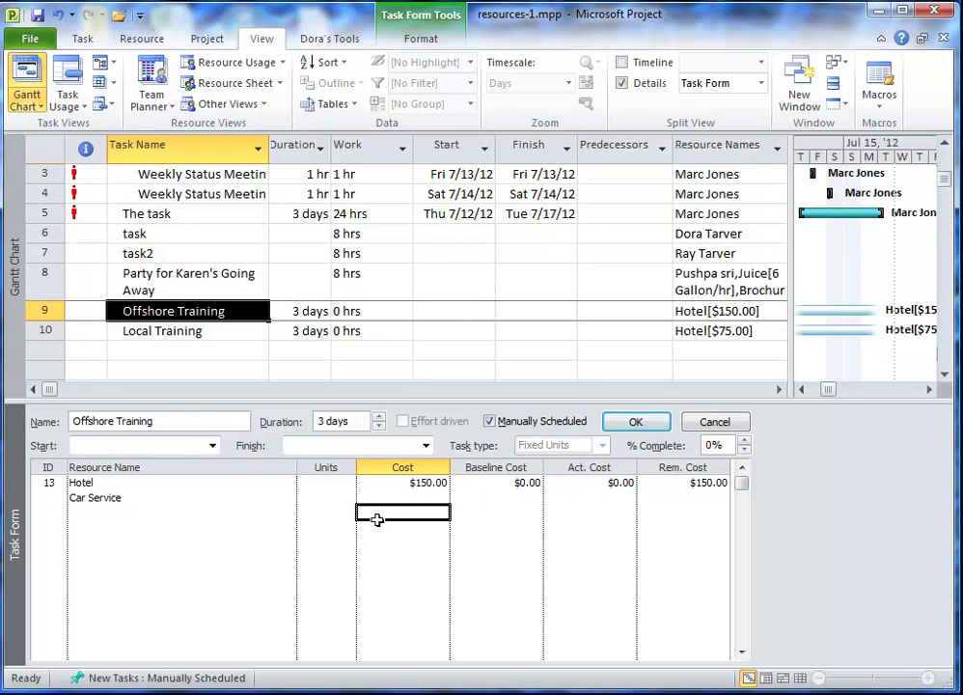
click(367, 314)
click(430, 311)
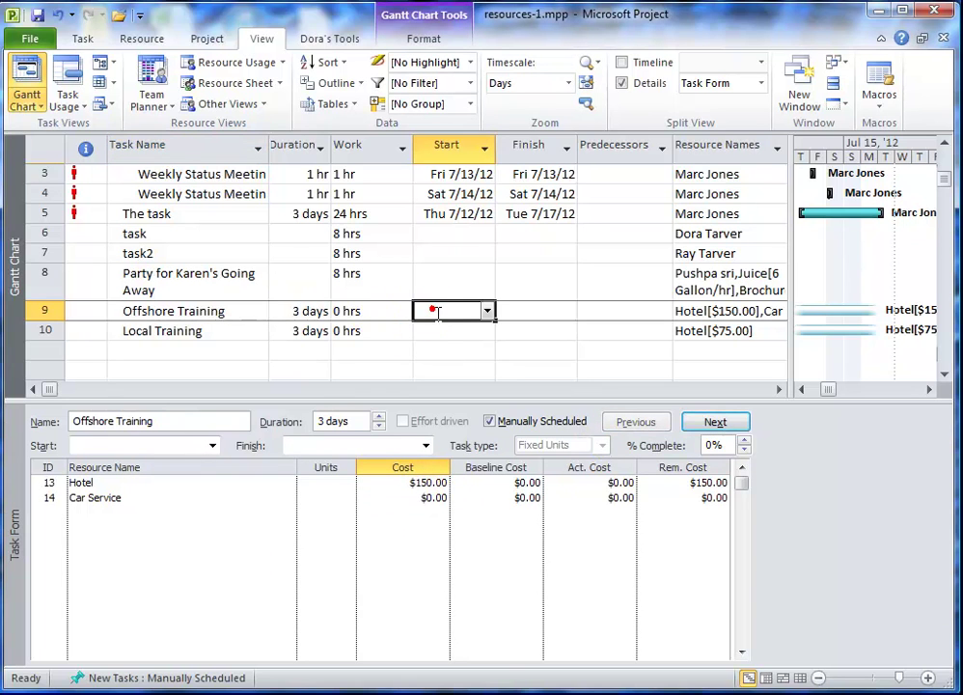
click(429, 497)
text(80)
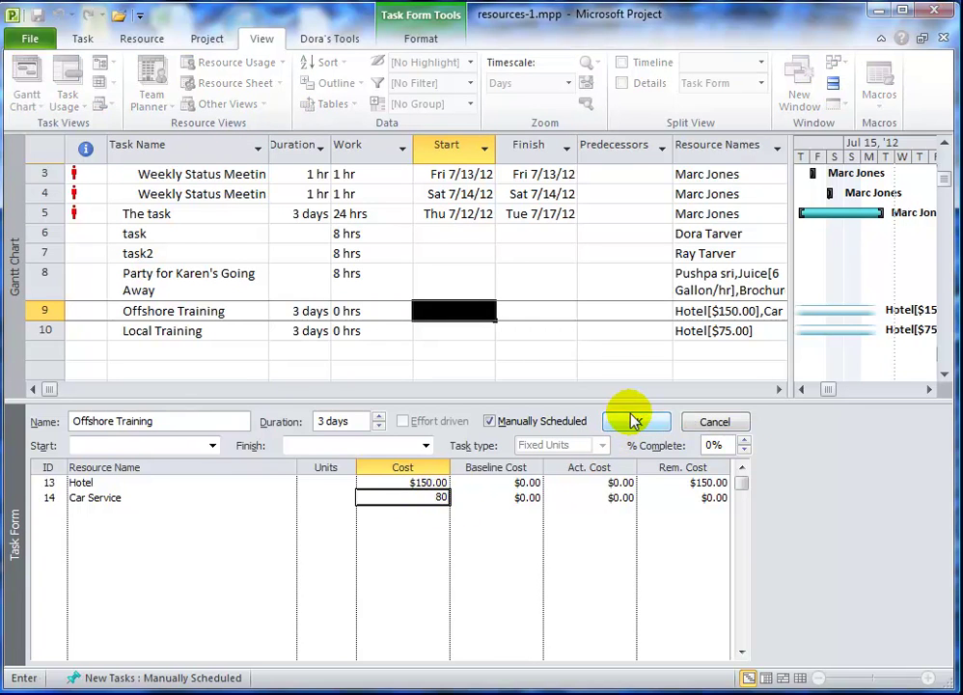
click(635, 422)
Assign Car Service to Local Training at a $20.00 cost
click(209, 331)
click(431, 333)
click(84, 499)
click(83, 498)
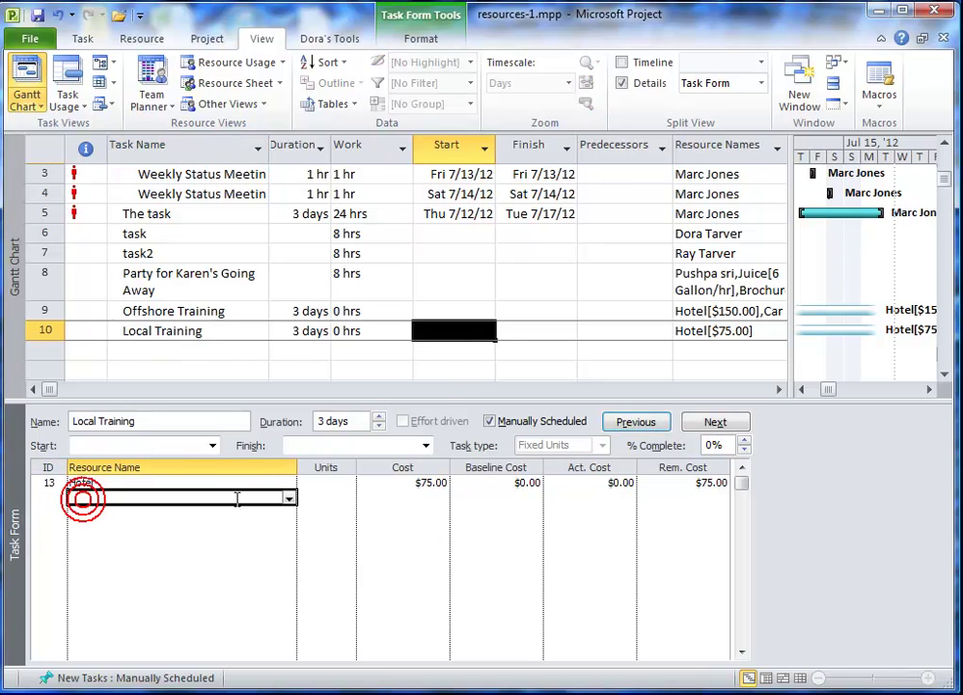
click(289, 498)
click(172, 542)
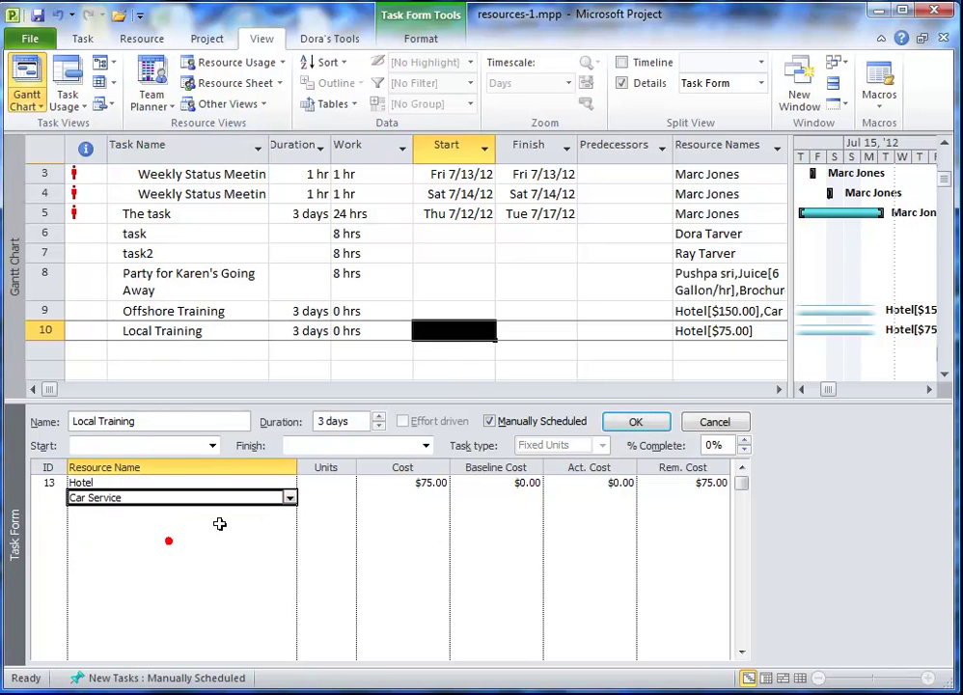
click(430, 496)
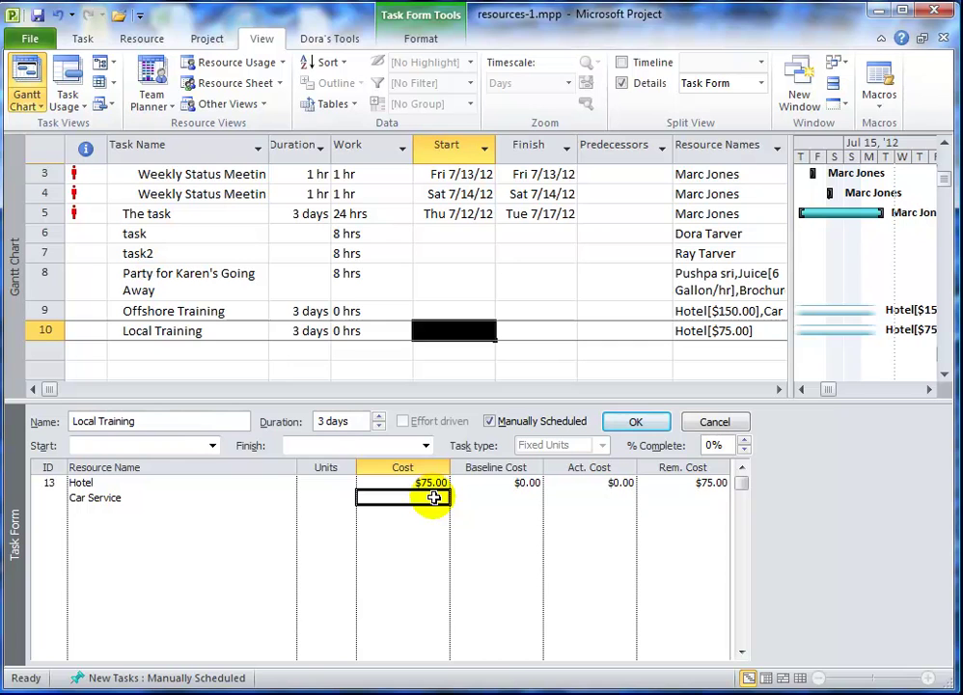
click(499, 499)
click(430, 496)
key(Return)
click(433, 502)
text(20)
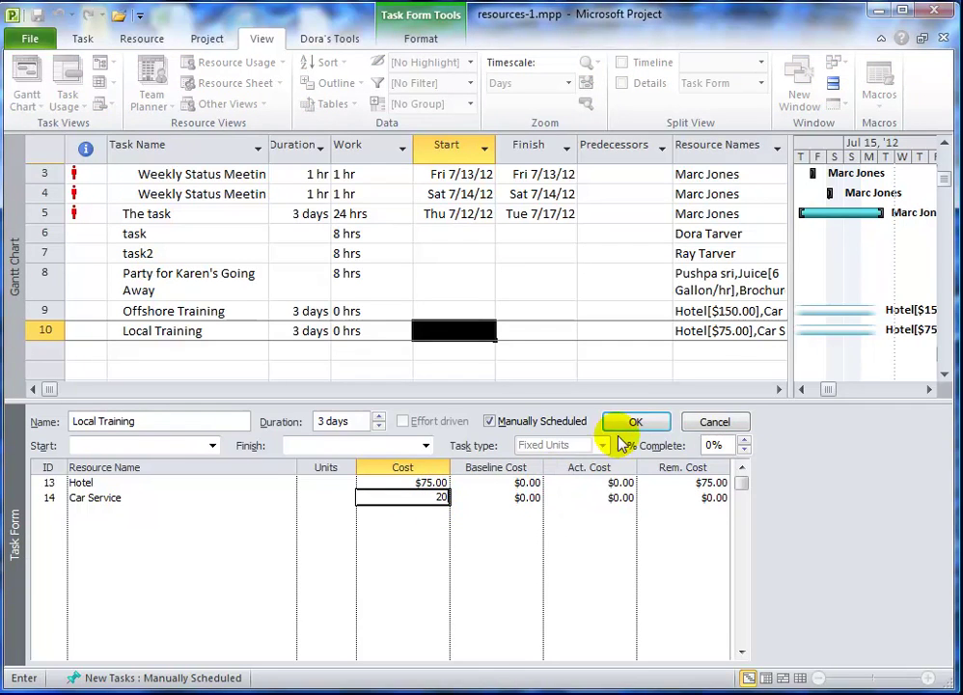
click(637, 421)
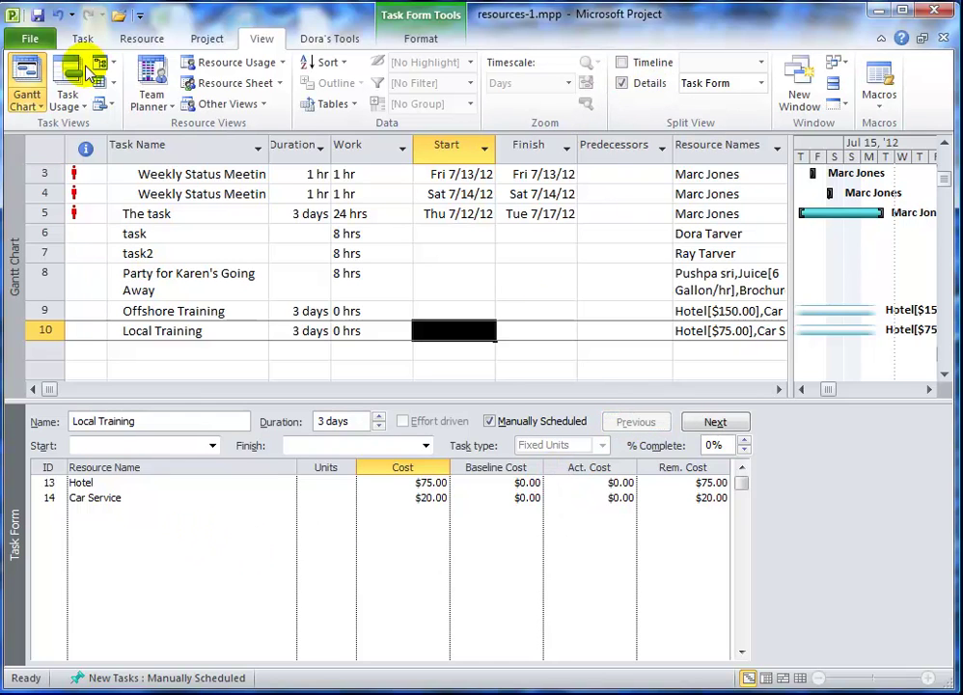
Save the project and check both training tasks' Hotel and Car Service costs
click(39, 15)
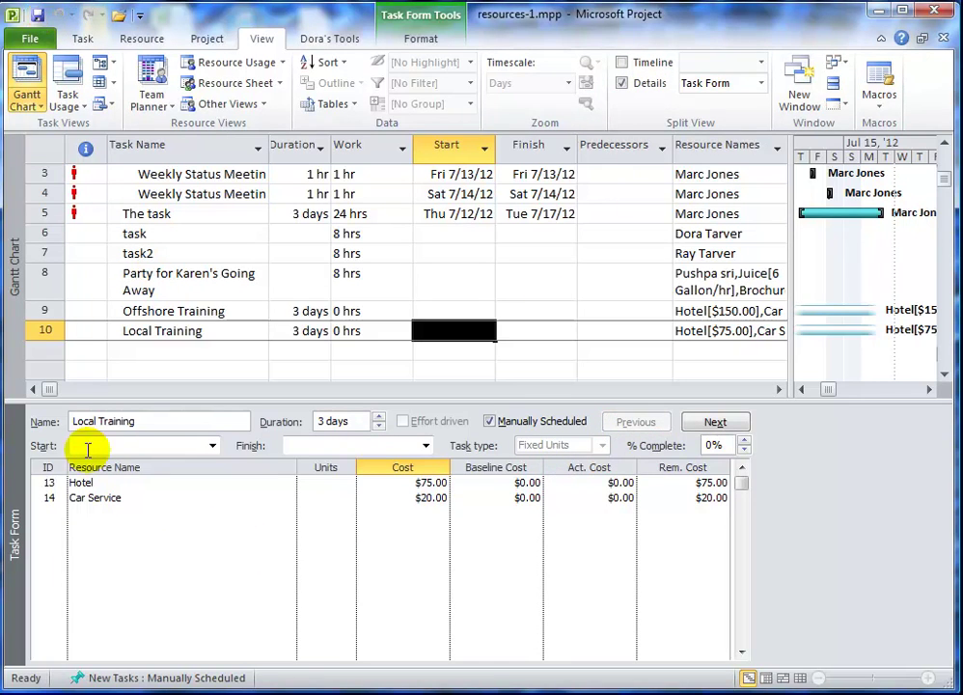
click(190, 310)
click(189, 330)
click(190, 310)
click(183, 333)
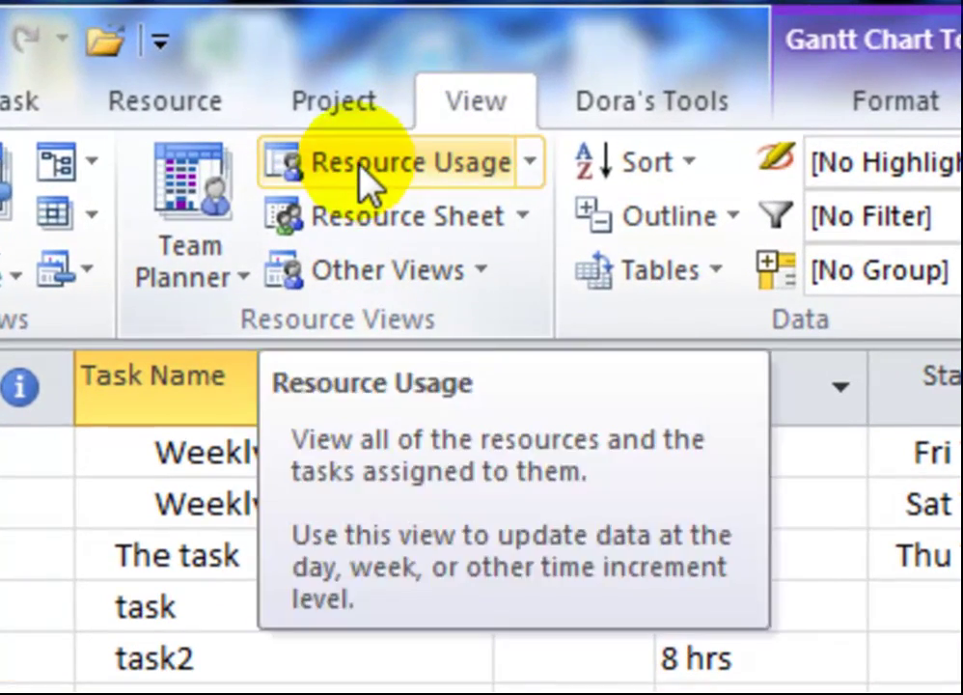
In Resource Usage, widen the table and collapse the four other resources so Hotel and Car Service show their trainings
click(359, 166)
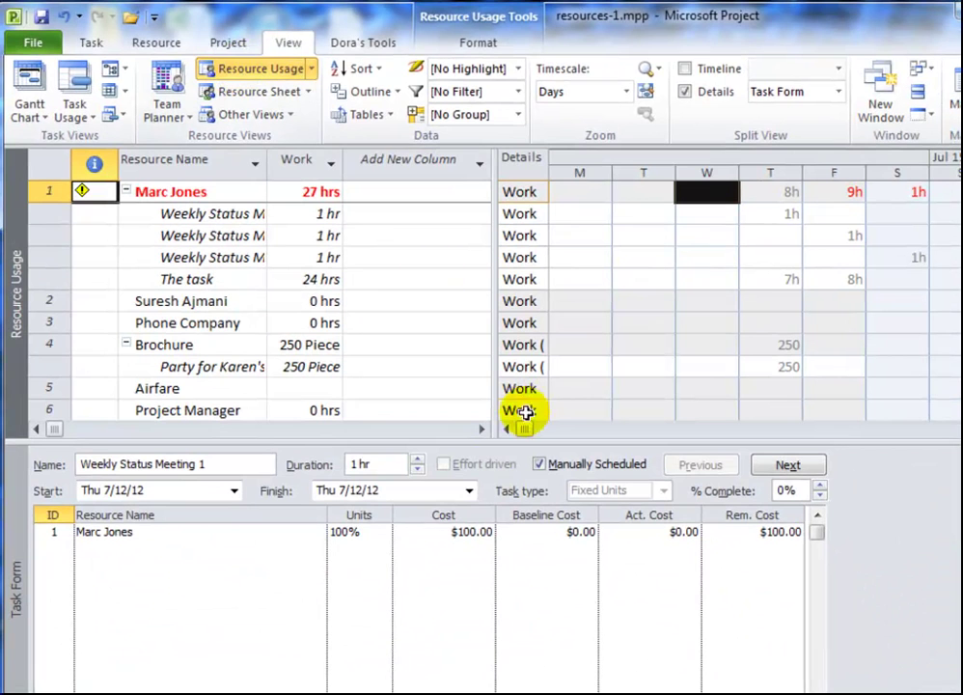
drag(509, 439, 560, 590)
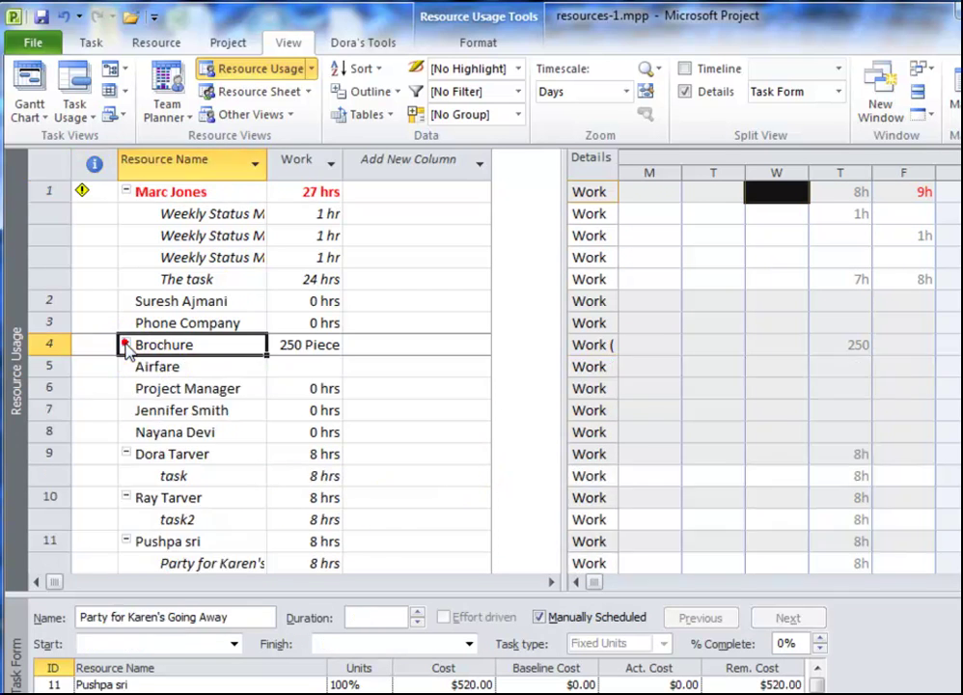
click(125, 452)
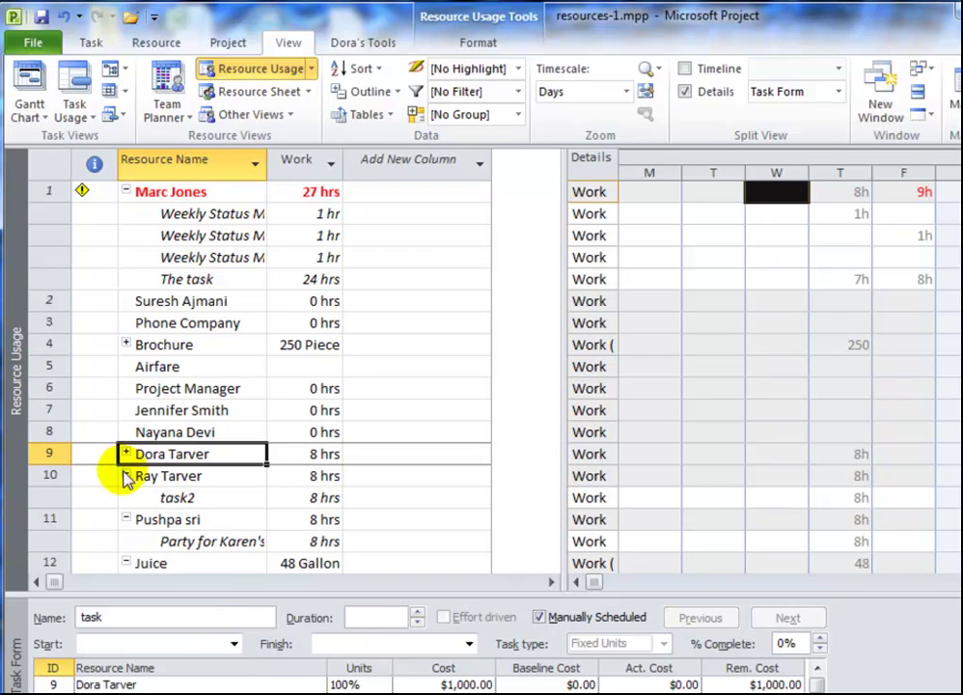
click(122, 471)
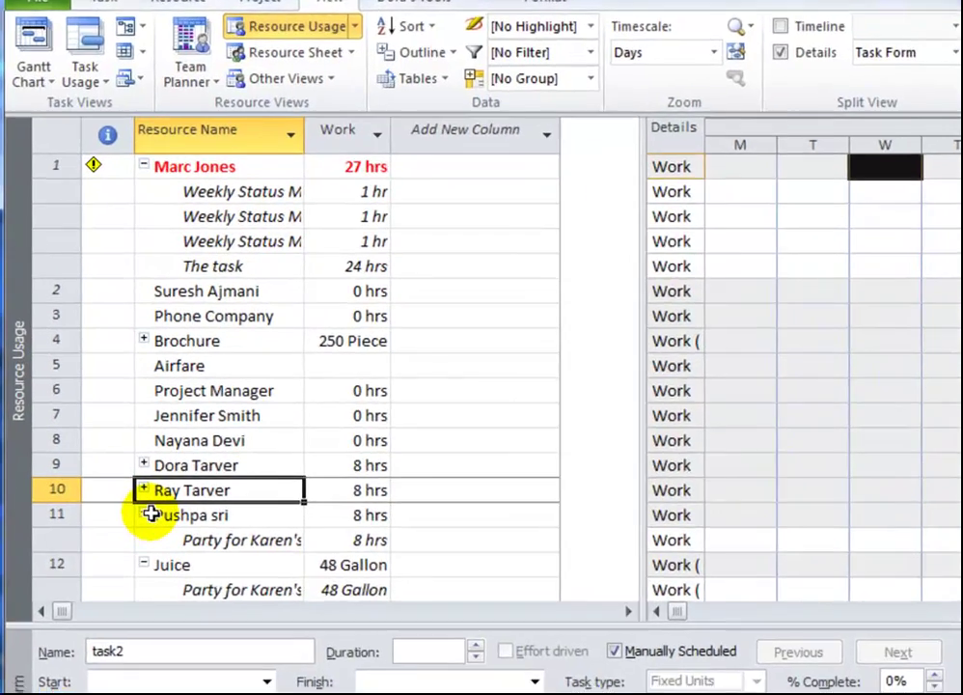
click(145, 515)
click(142, 564)
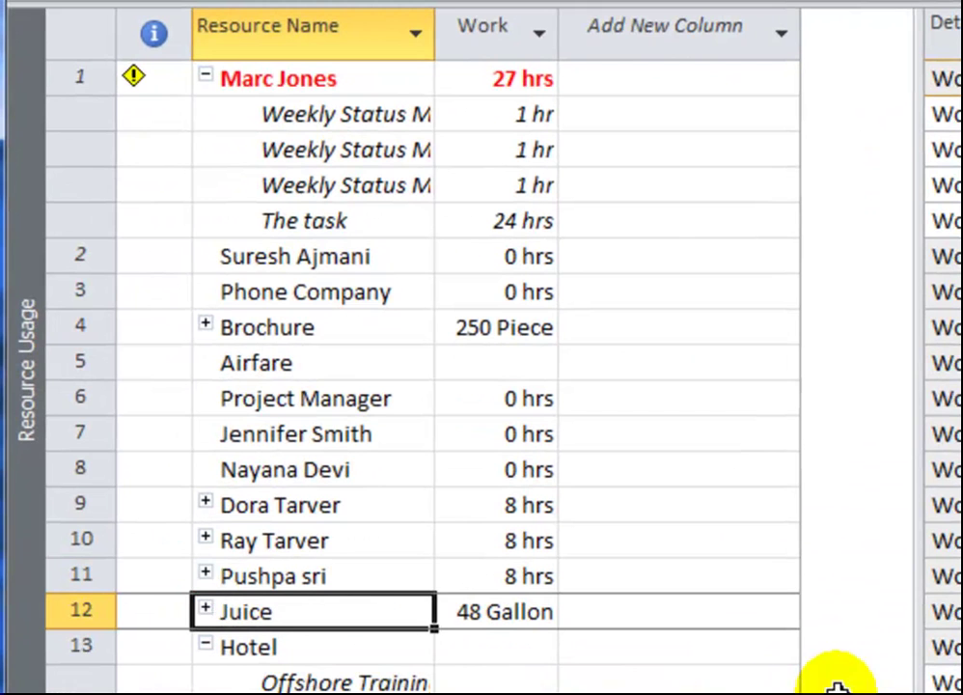
scroll(526, 467, down, 3)
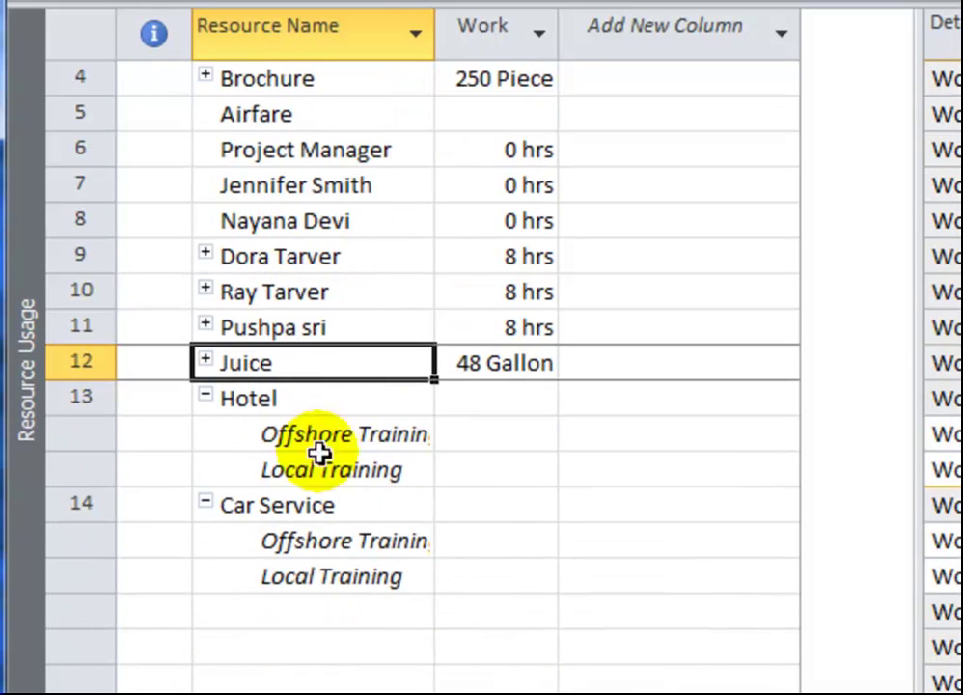
double_click(919, 385)
key(Down)
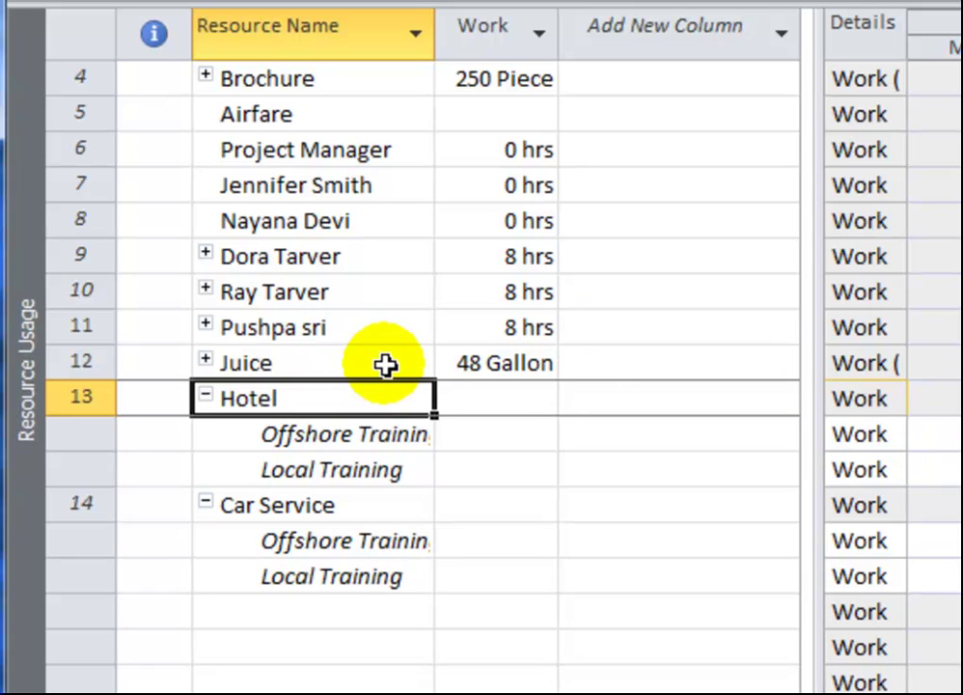
Insert a Cost column before Work and confirm Hotel totals $225.00 and Car Service $100.00
click(482, 39)
right_click(483, 38)
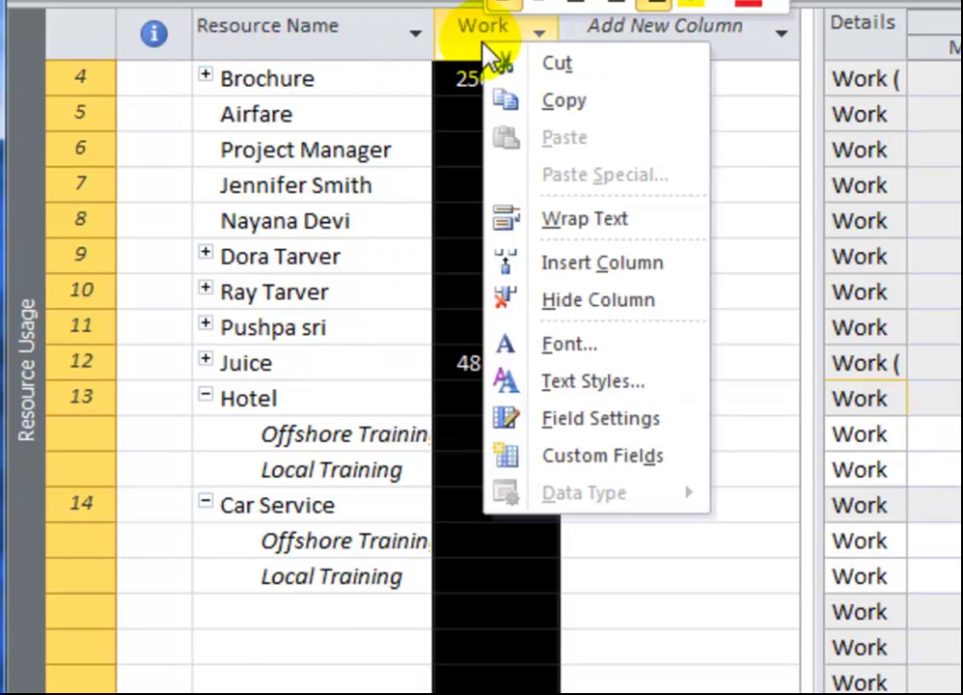
click(575, 268)
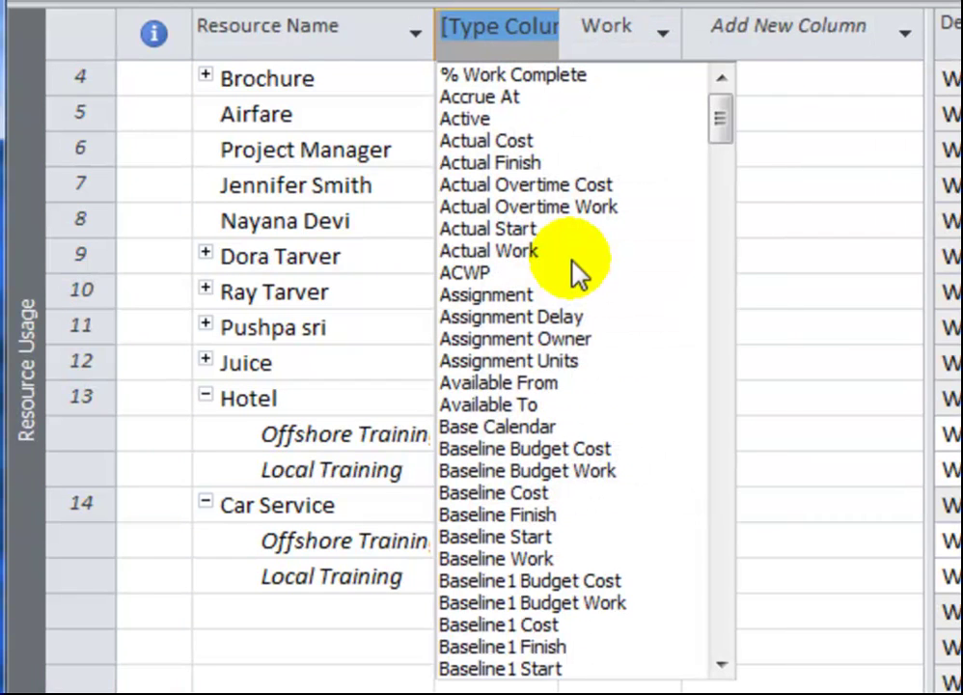
text(calendar GUID)
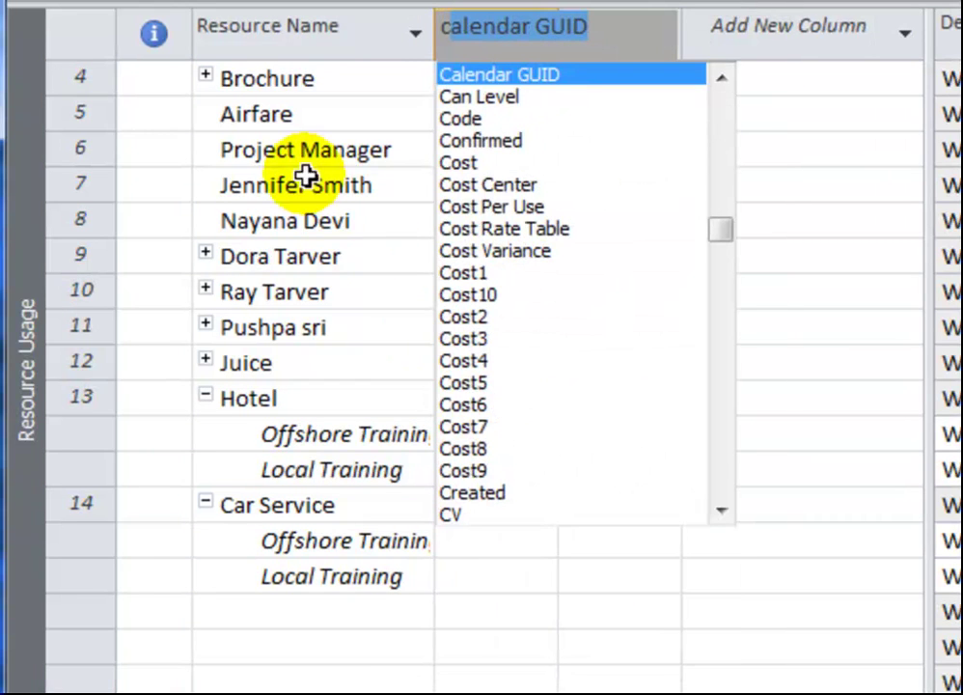
click(510, 163)
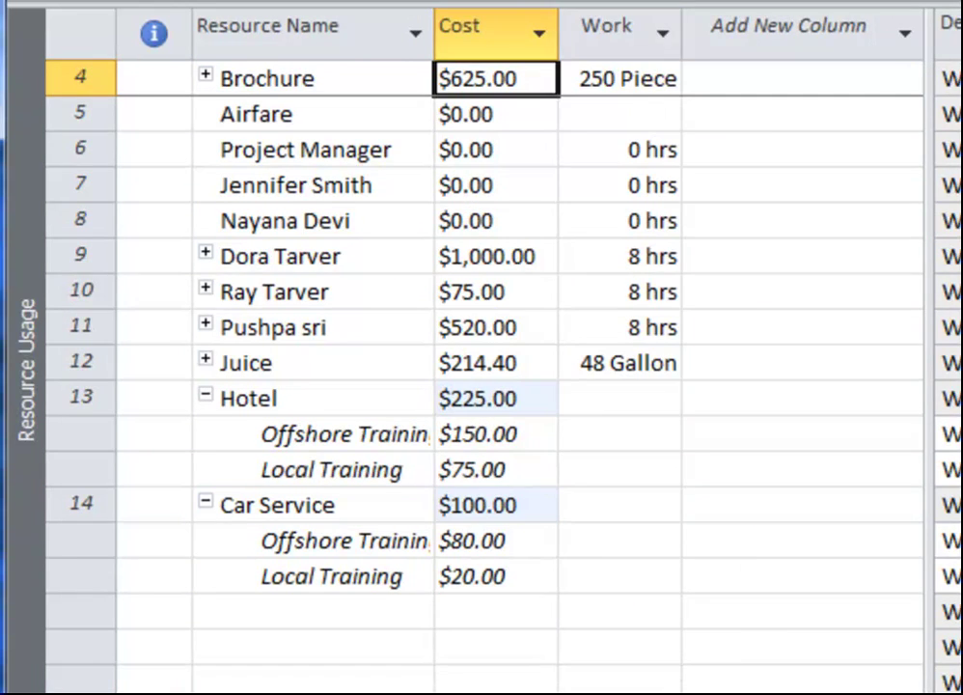
click(502, 396)
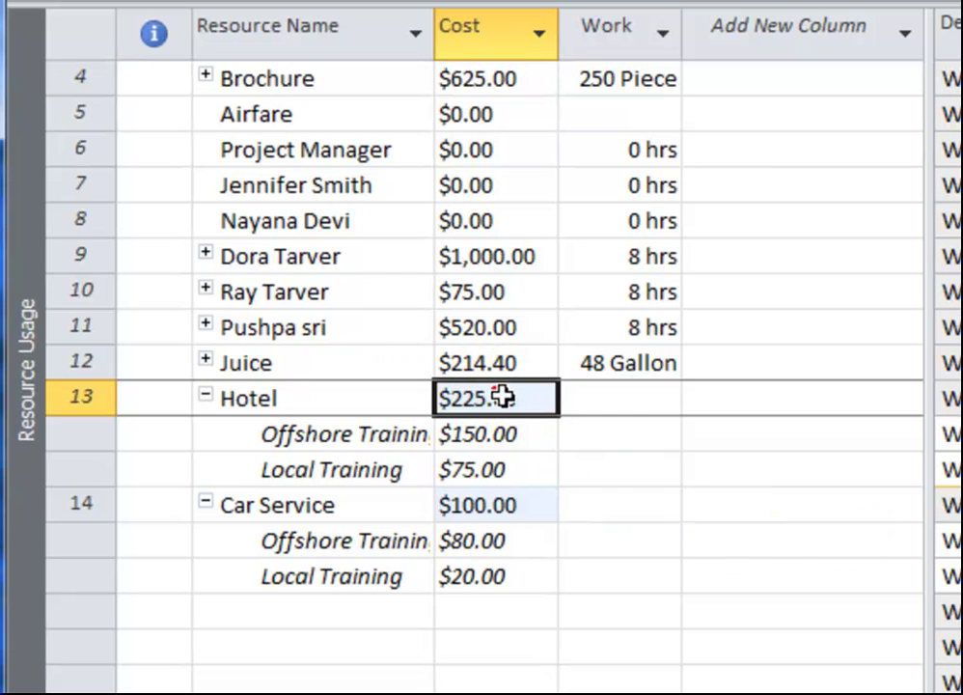
click(500, 515)
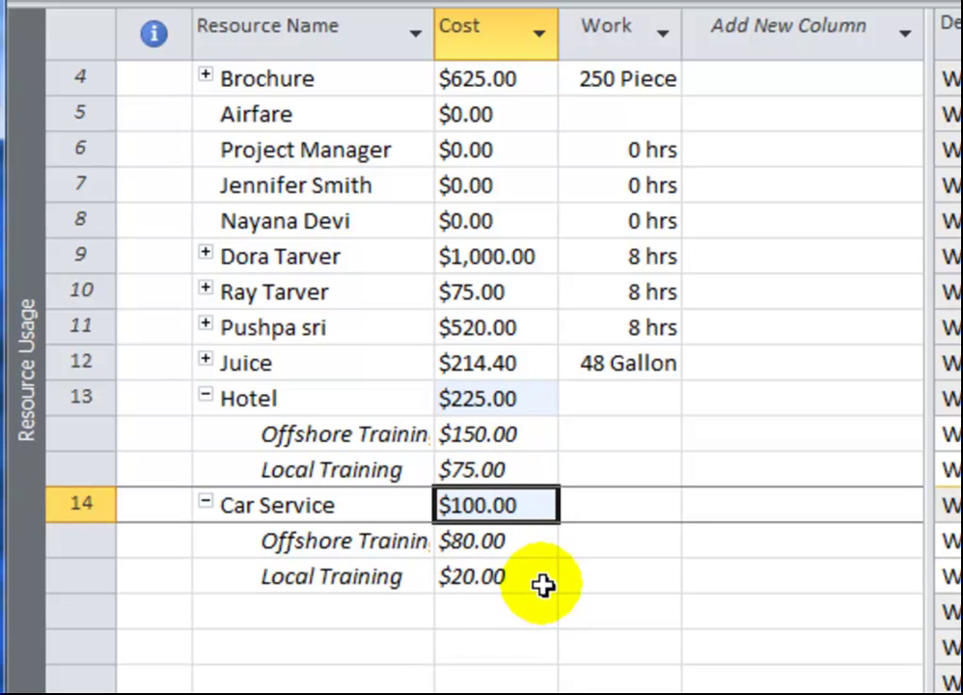
Select Offshore Training and enlarge the Task Form to show Hotel's $150.00 and Car Service's $80.00 costs
click(252, 402)
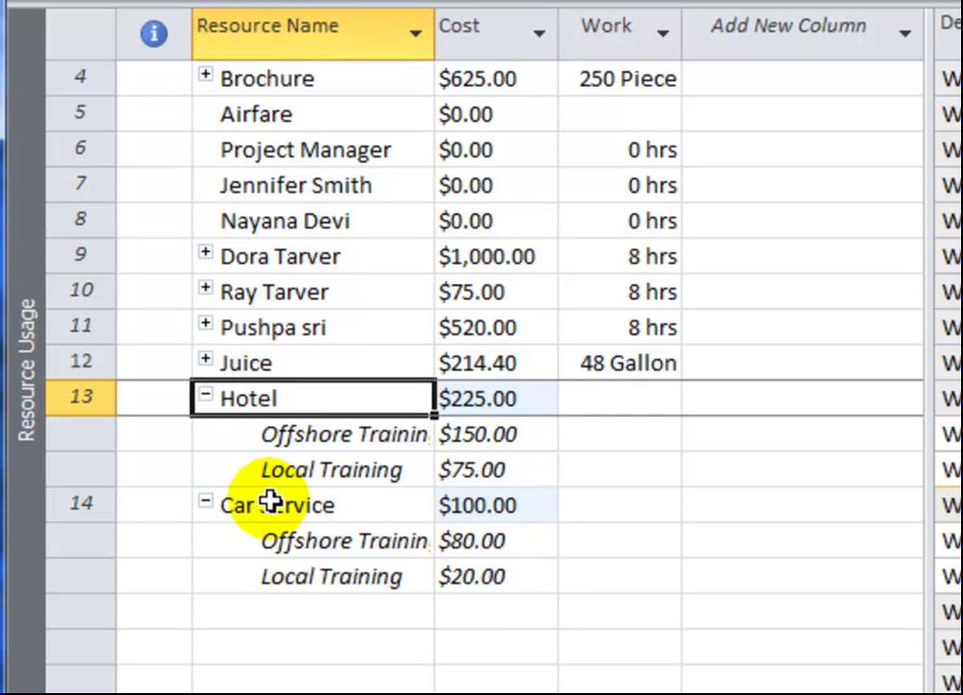
click(267, 502)
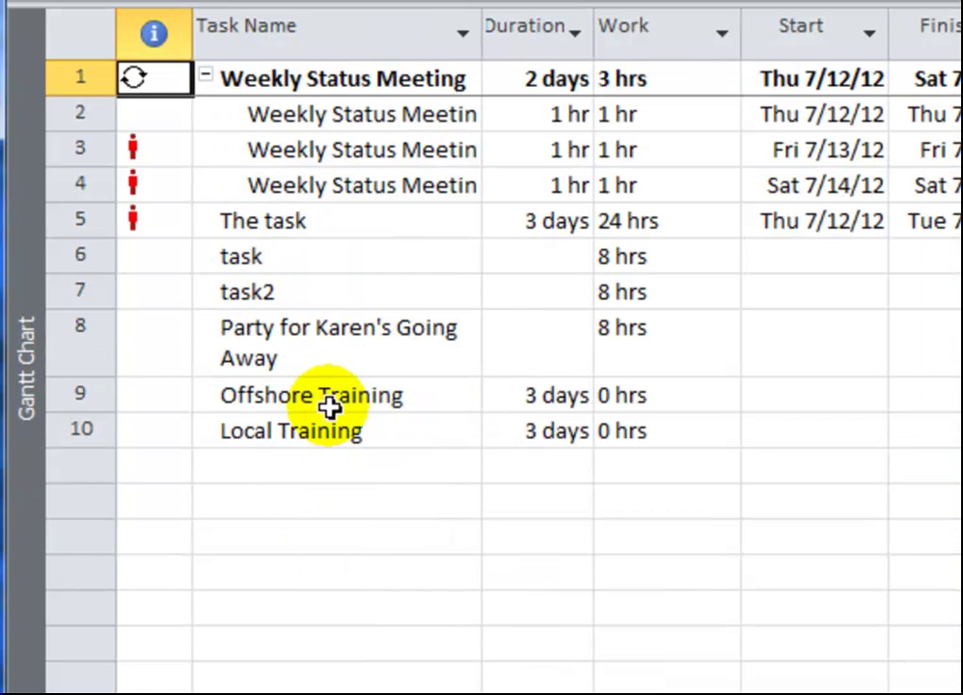
click(333, 395)
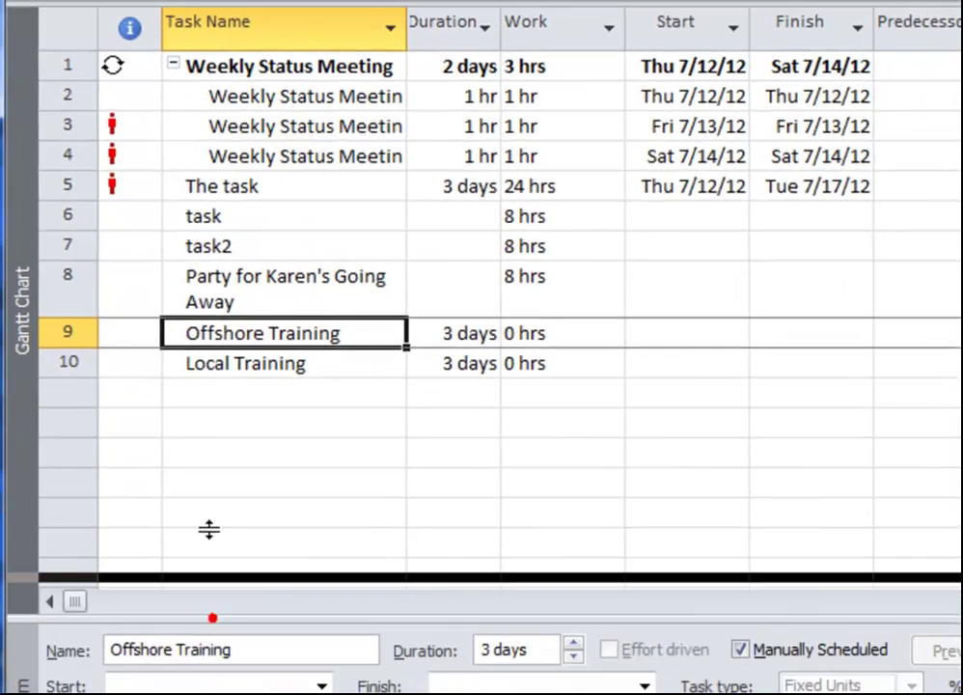
drag(247, 692, 366, 464)
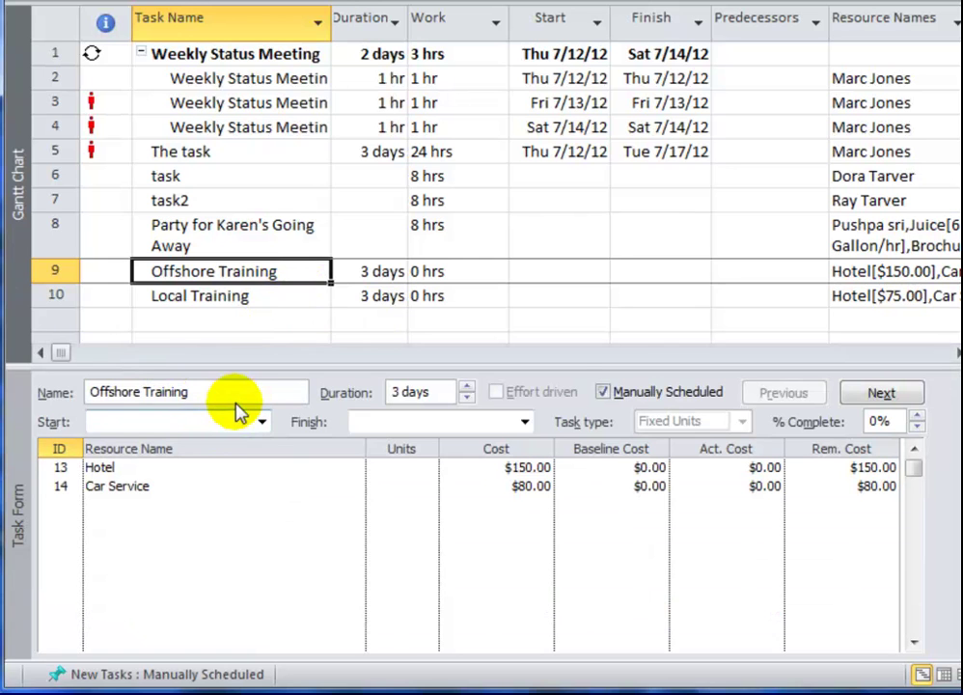
click(210, 468)
click(454, 467)
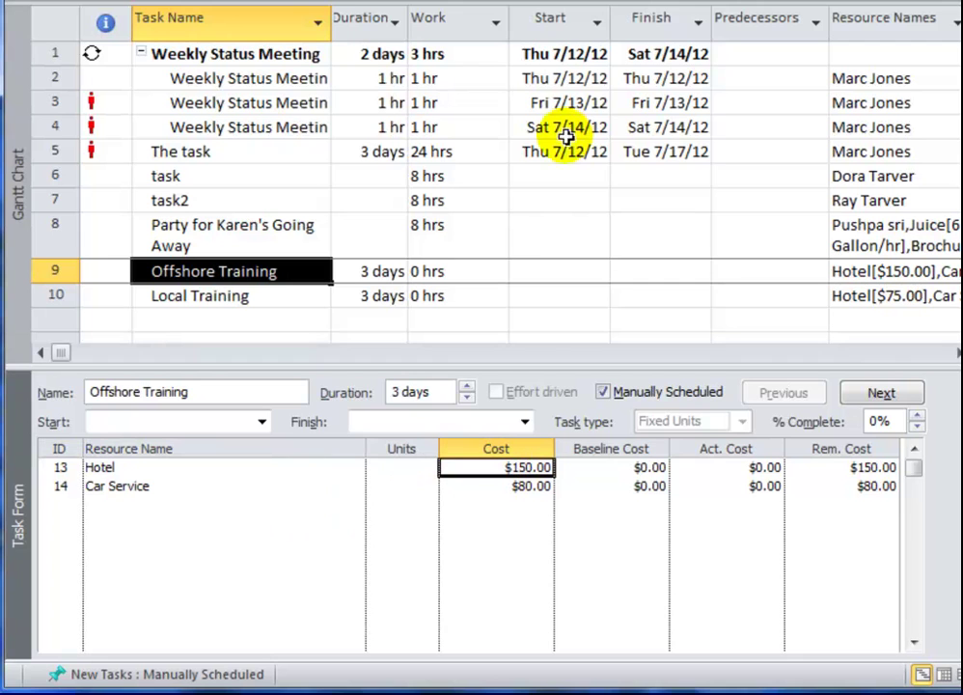